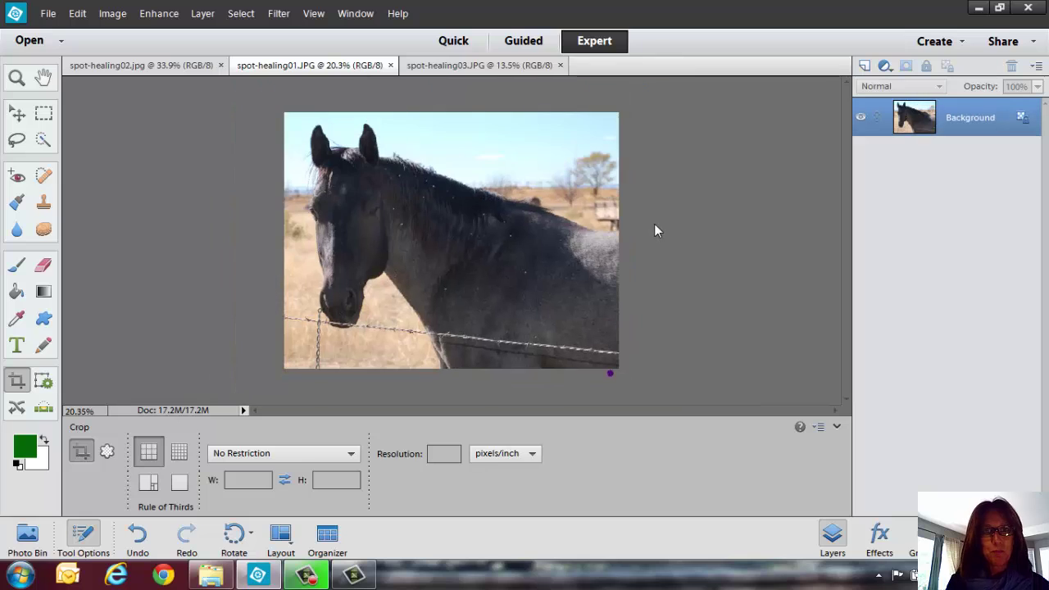
# Zoom the view to 33% to look closer at the barbed wire.
pyautogui.click(16, 77)
pyautogui.click(637, 401)
pyautogui.moveTo(480, 376); pyautogui.dragTo(433, 352)
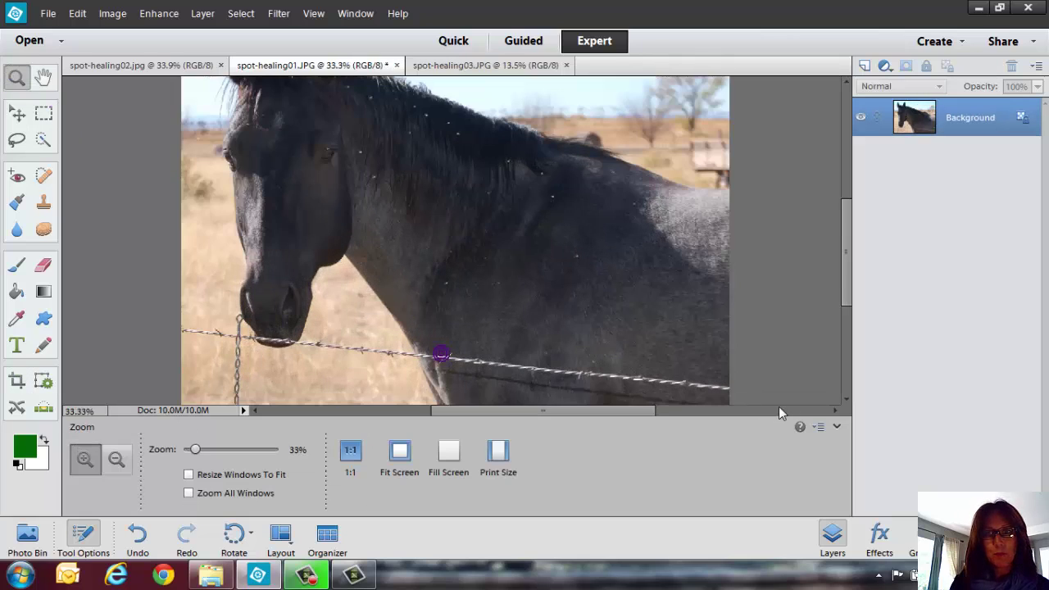
pyautogui.moveTo(847, 295); pyautogui.dragTo(846, 335)
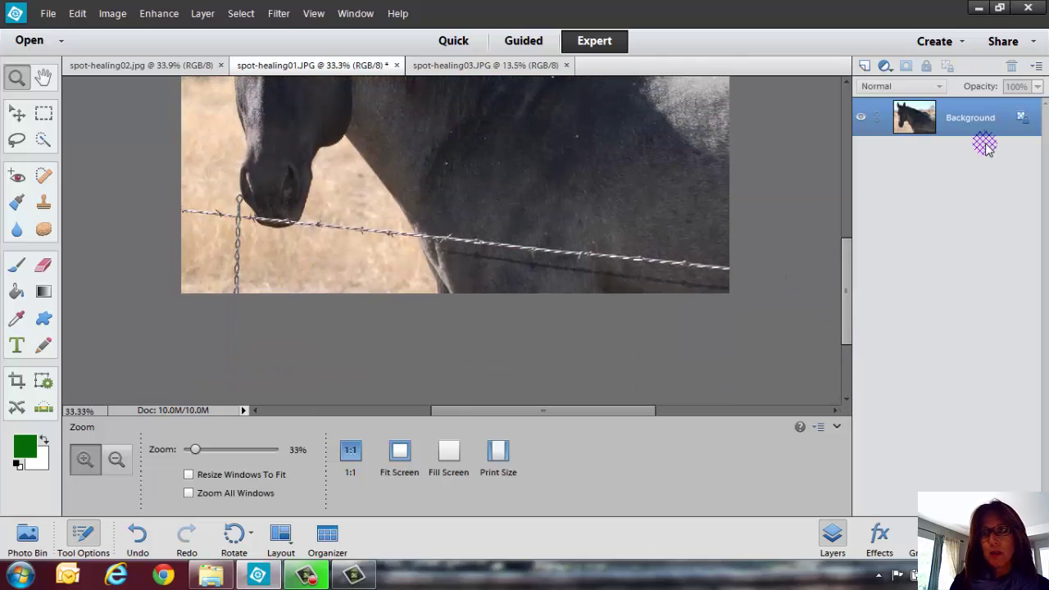
# Duplicate the Background layer as 'Background copy'.
pyautogui.rightClick(968, 119)
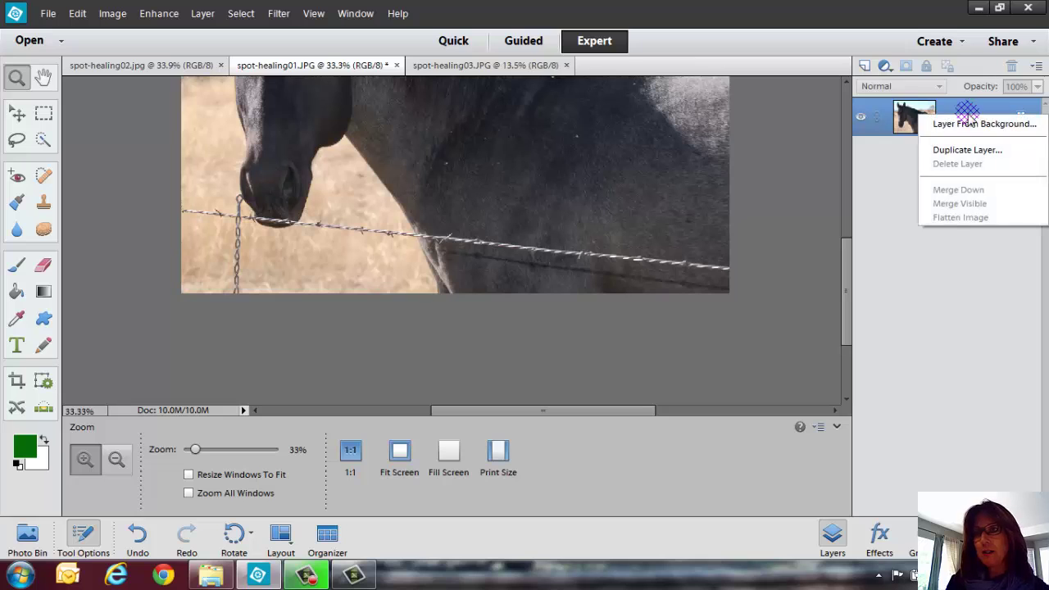
pyautogui.click(962, 147)
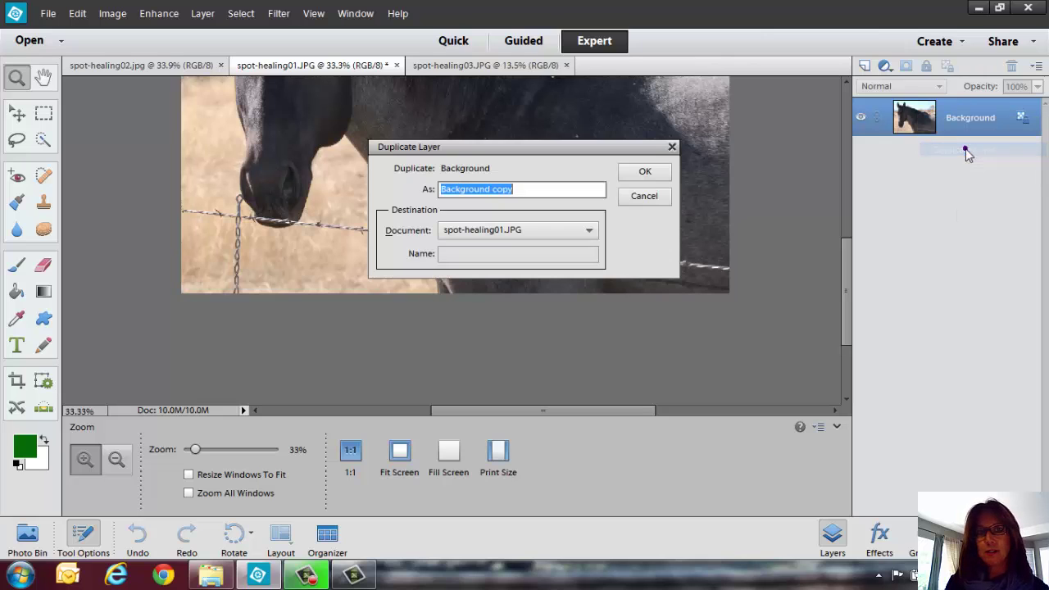
pyautogui.click(647, 173)
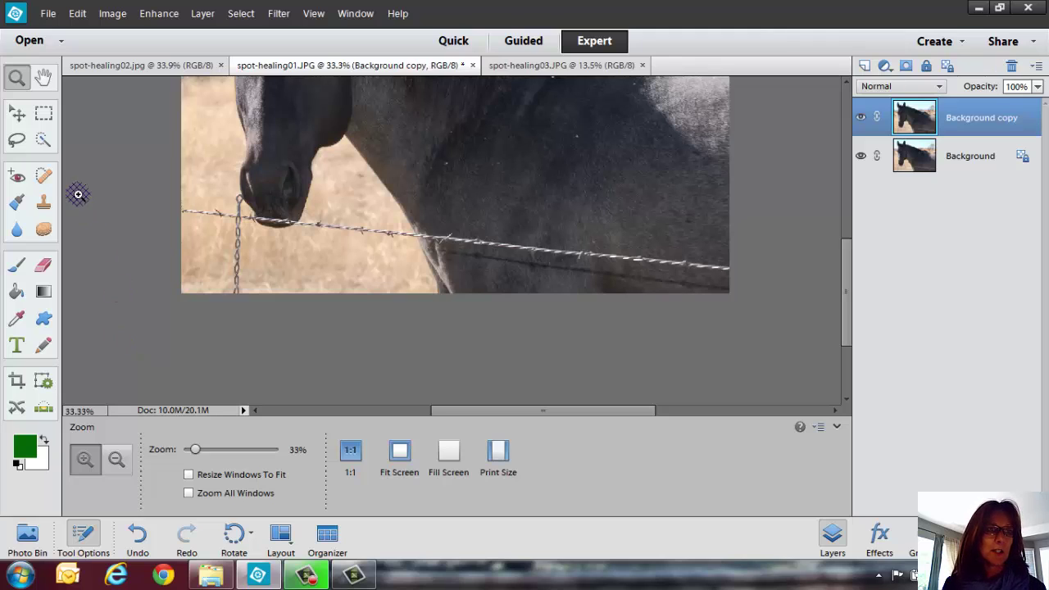
# Select the Spot Healing Brush set to Content Aware at 150 px, after checking the Healing Brush option.
pyautogui.click(40, 177)
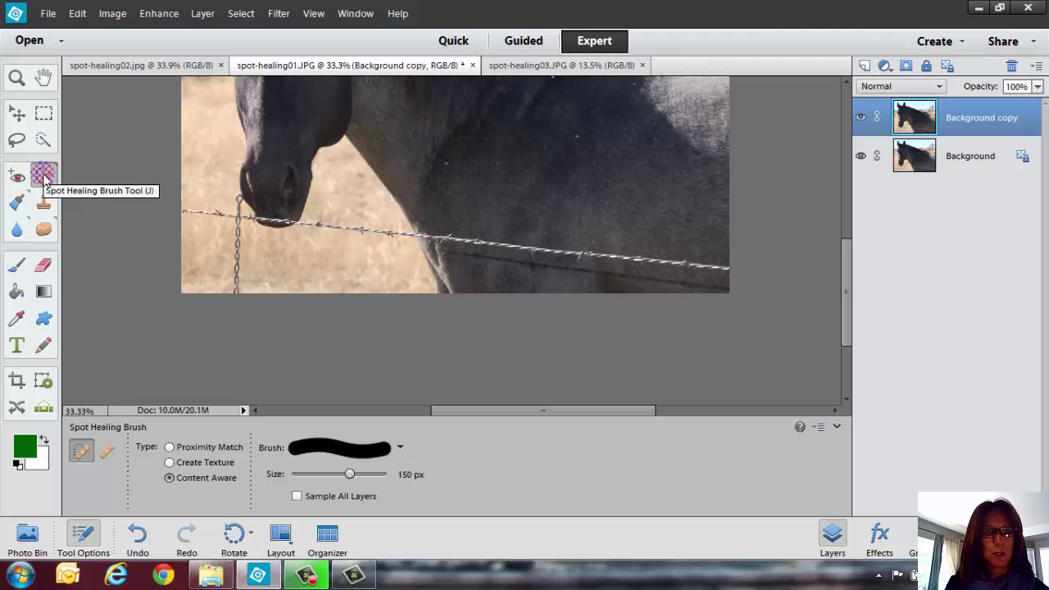
pyautogui.click(107, 450)
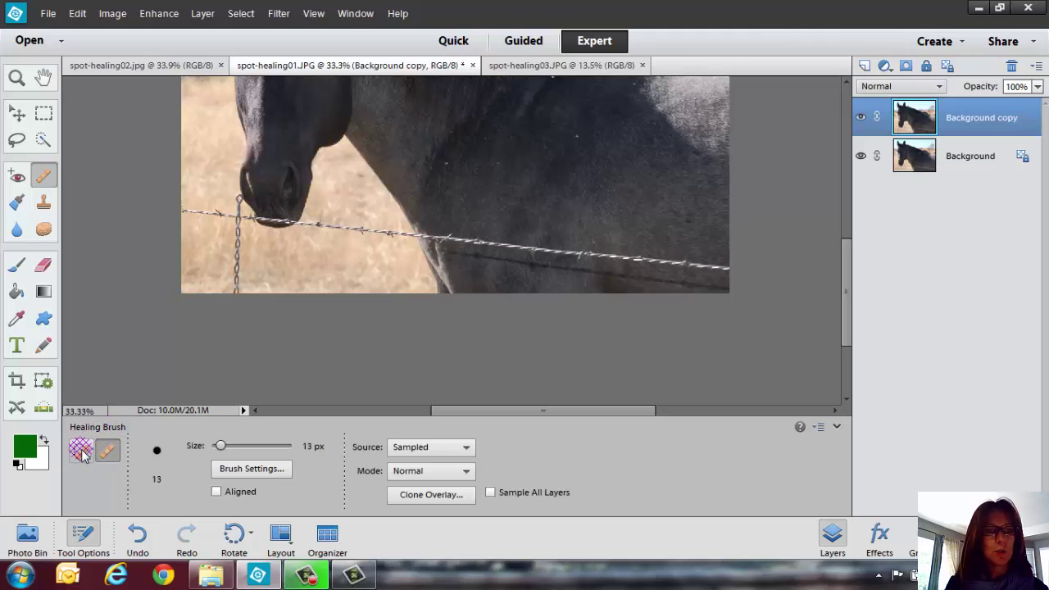
pyautogui.click(82, 453)
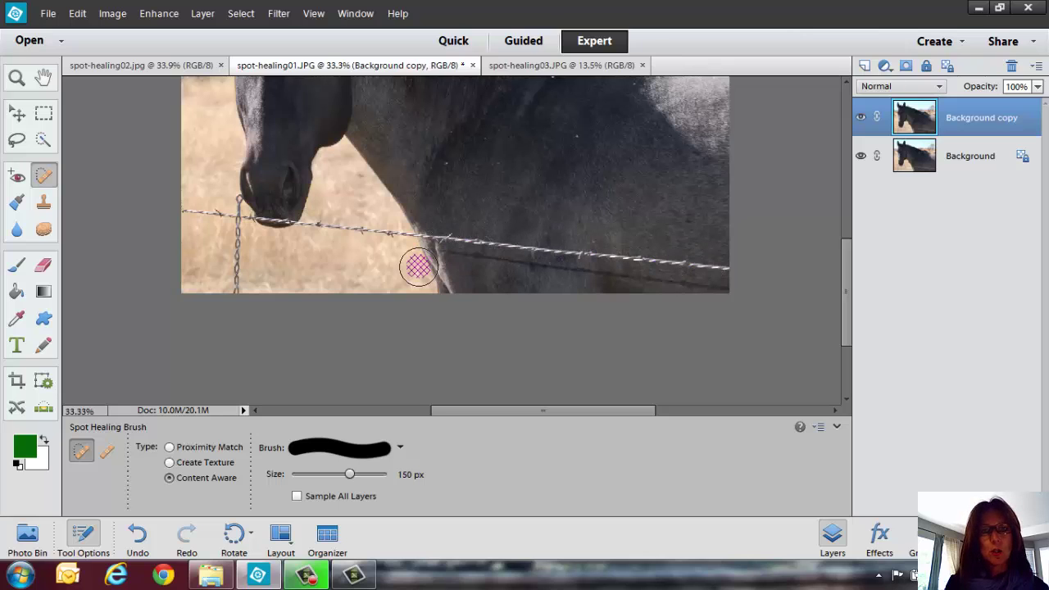
# Undo a first long healing stroke and resize the brush to about 60 px.
pyautogui.moveTo(712, 266); pyautogui.dragTo(452, 241)
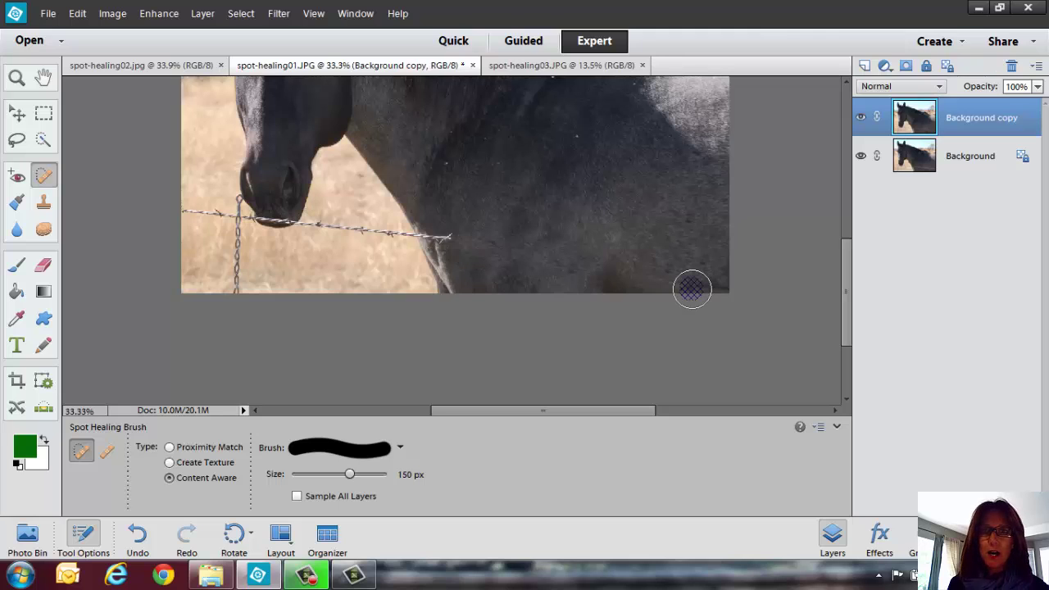
pyautogui.hotkey('ctrl', 'z')
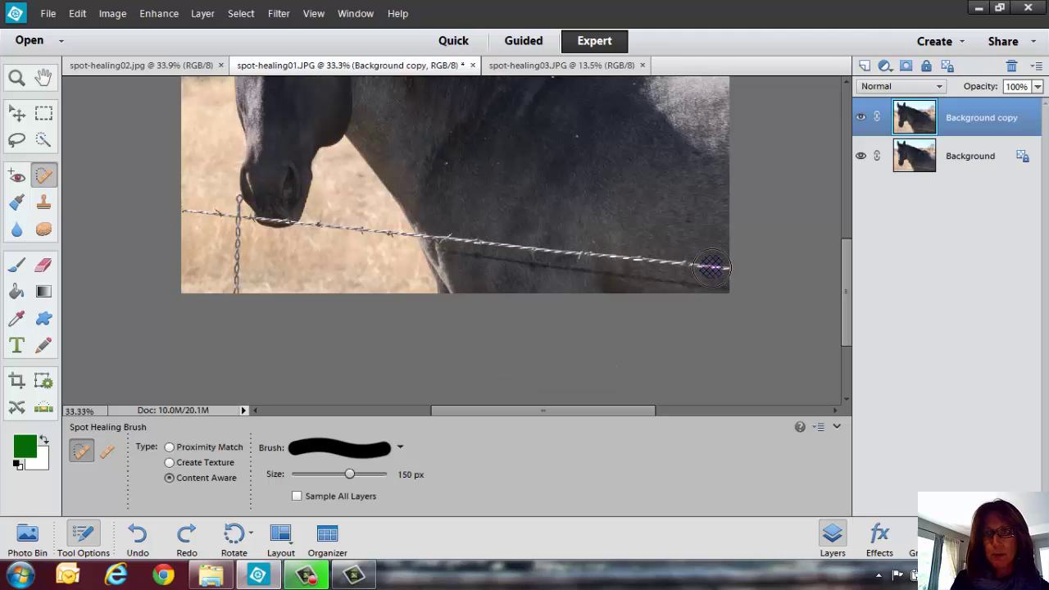
pyautogui.press('[')
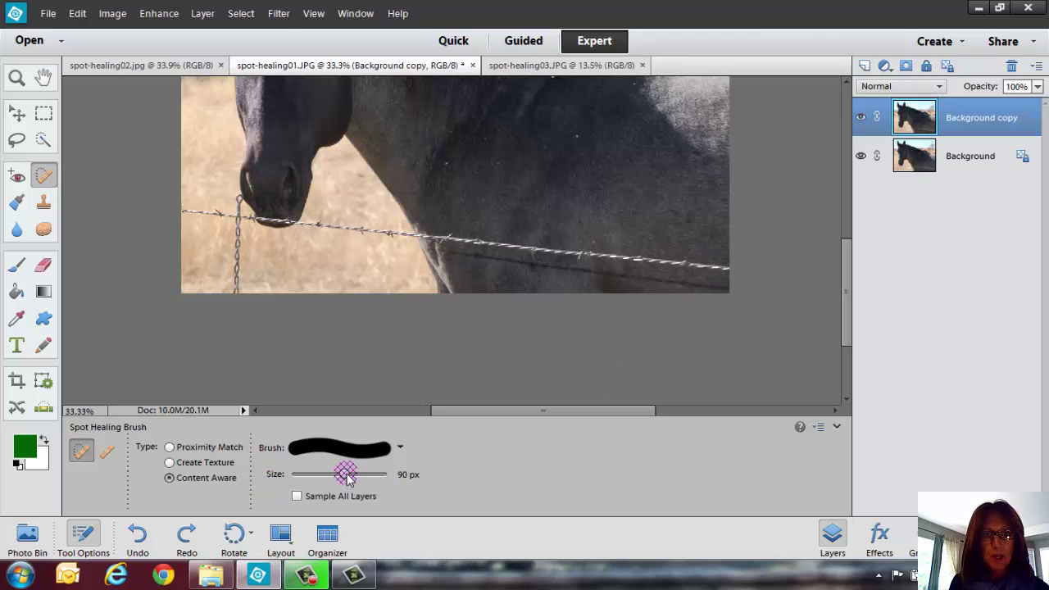
pyautogui.moveTo(341, 477); pyautogui.dragTo(332, 475)
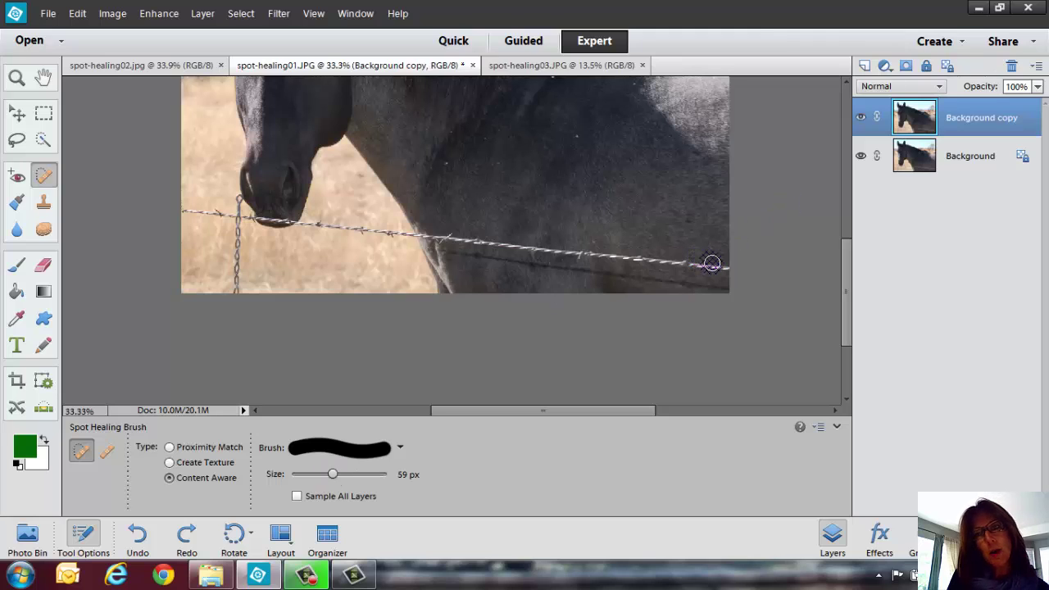
pyautogui.press(']')
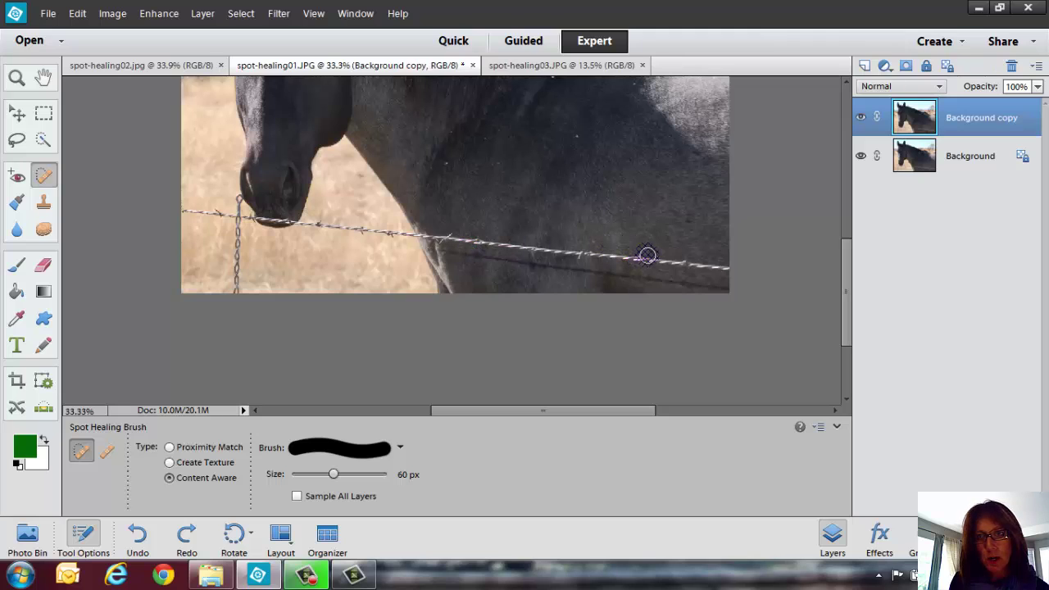
# Heal the wire in short strokes from the right edge leftward across the chest.
pyautogui.moveTo(646, 256); pyautogui.dragTo(726, 267)
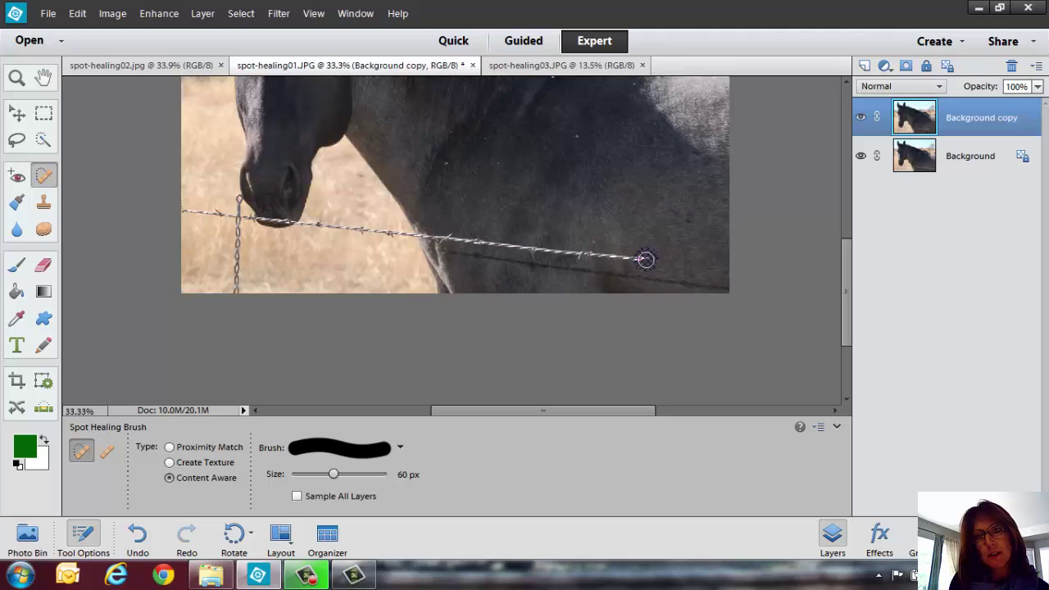
pyautogui.moveTo(645, 259)
pyautogui.mouseDown()
pyautogui.moveTo(565, 255)
pyautogui.moveTo(606, 254)
pyautogui.moveTo(677, 284)
pyautogui.moveTo(724, 287)
pyautogui.mouseUp()
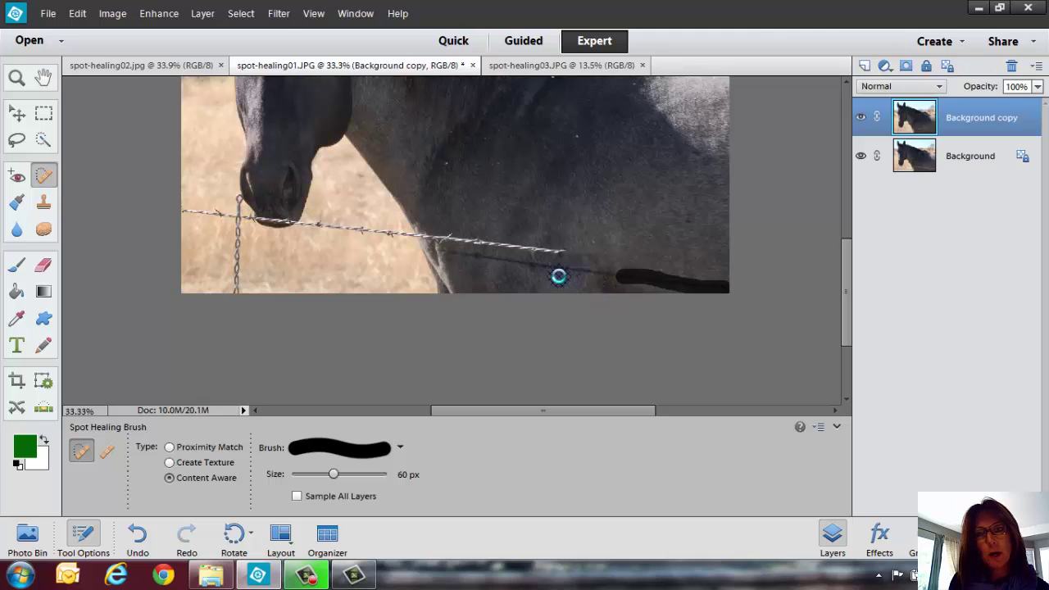
pyautogui.moveTo(557, 271); pyautogui.dragTo(618, 277)
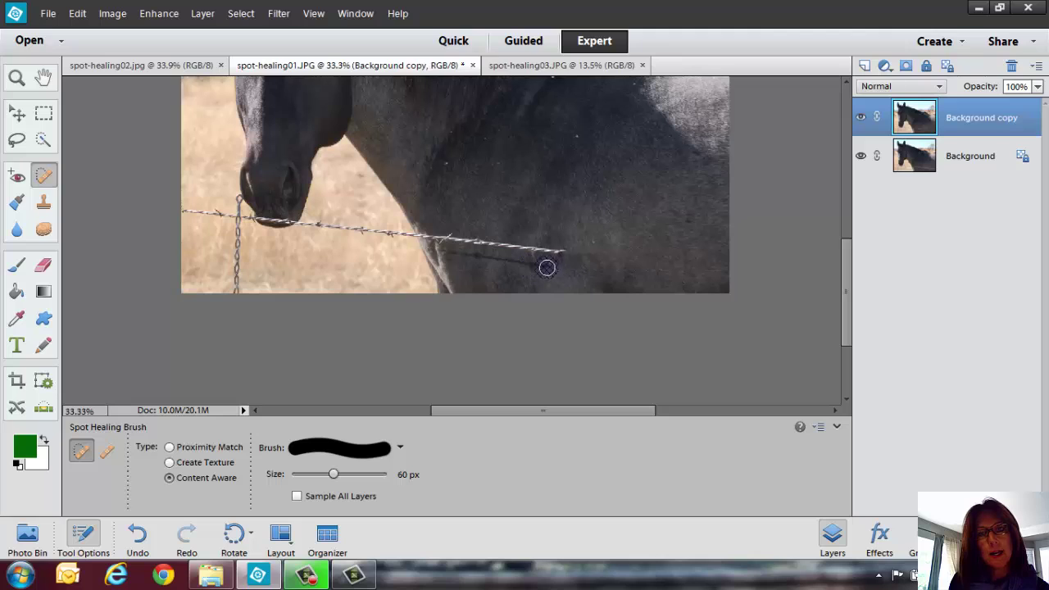
pyautogui.moveTo(546, 267); pyautogui.dragTo(438, 252)
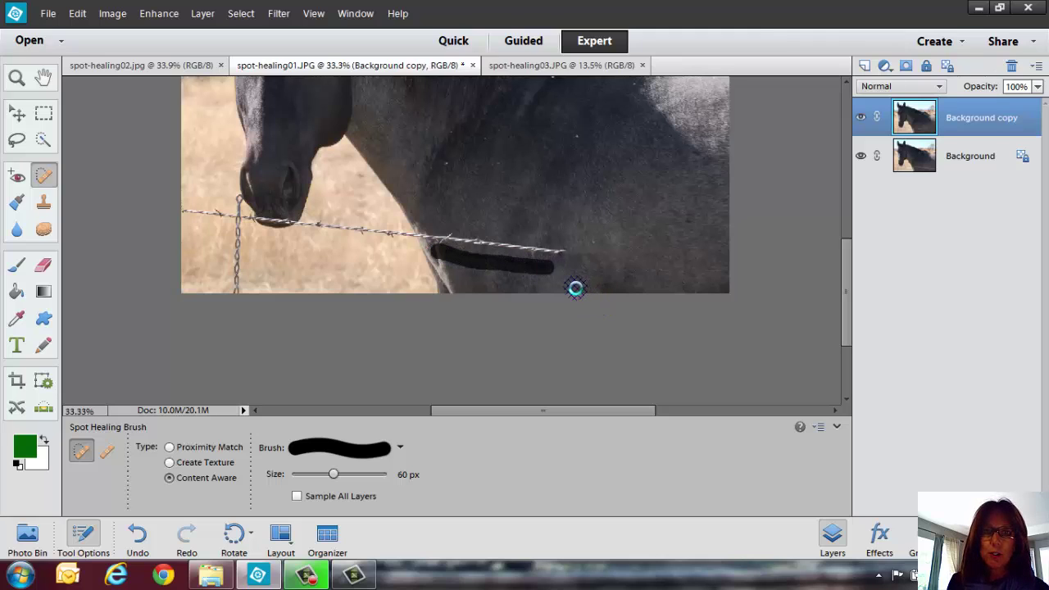
pyautogui.moveTo(457, 238); pyautogui.dragTo(565, 249)
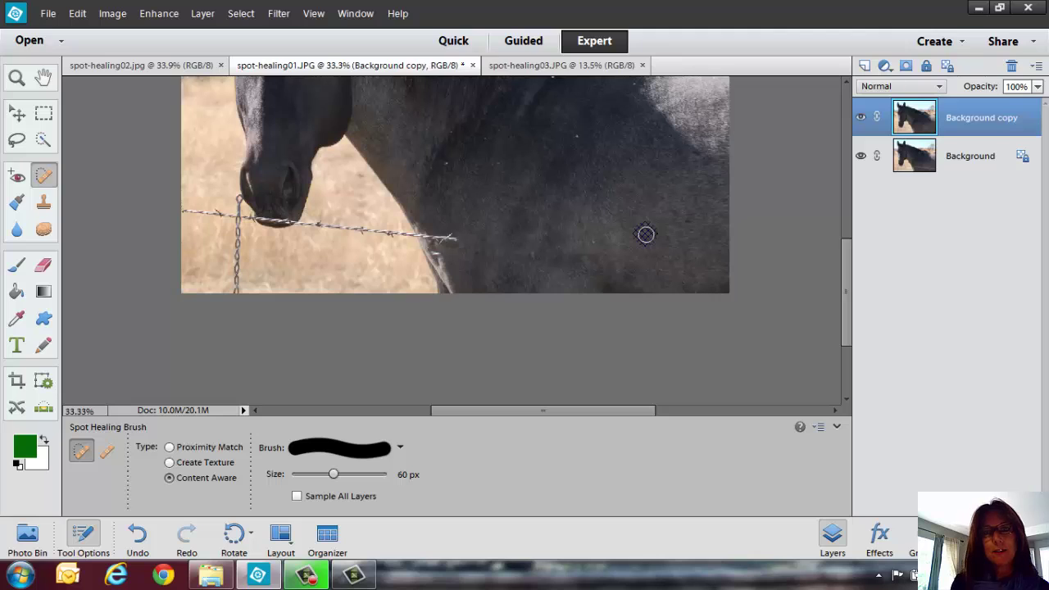
# Heal the wire from the chest's front up to and around the horse's nose.
pyautogui.moveTo(436, 238); pyautogui.dragTo(424, 236)
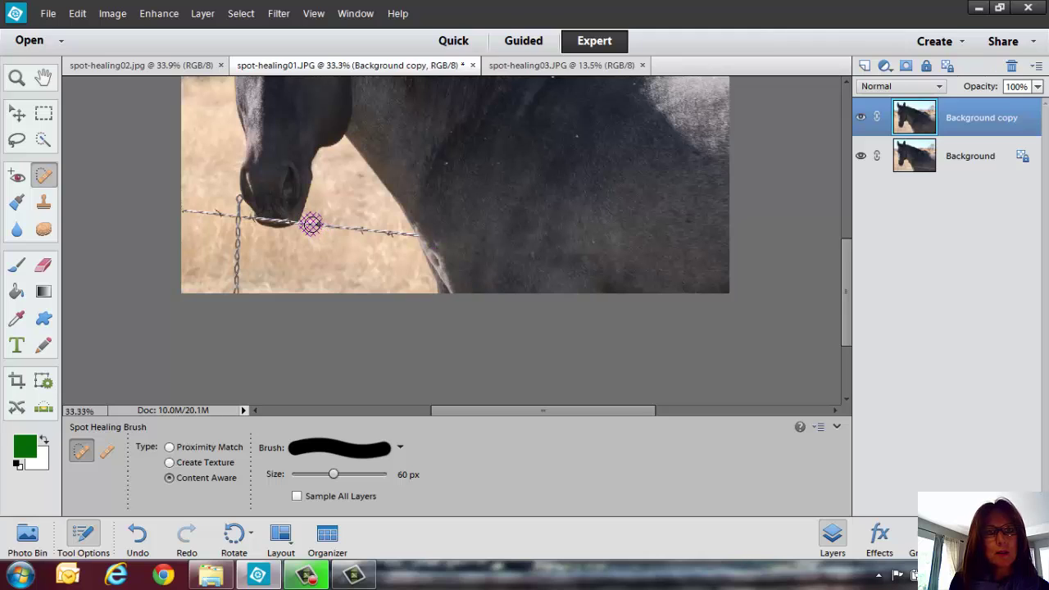
pyautogui.moveTo(312, 224); pyautogui.dragTo(402, 235)
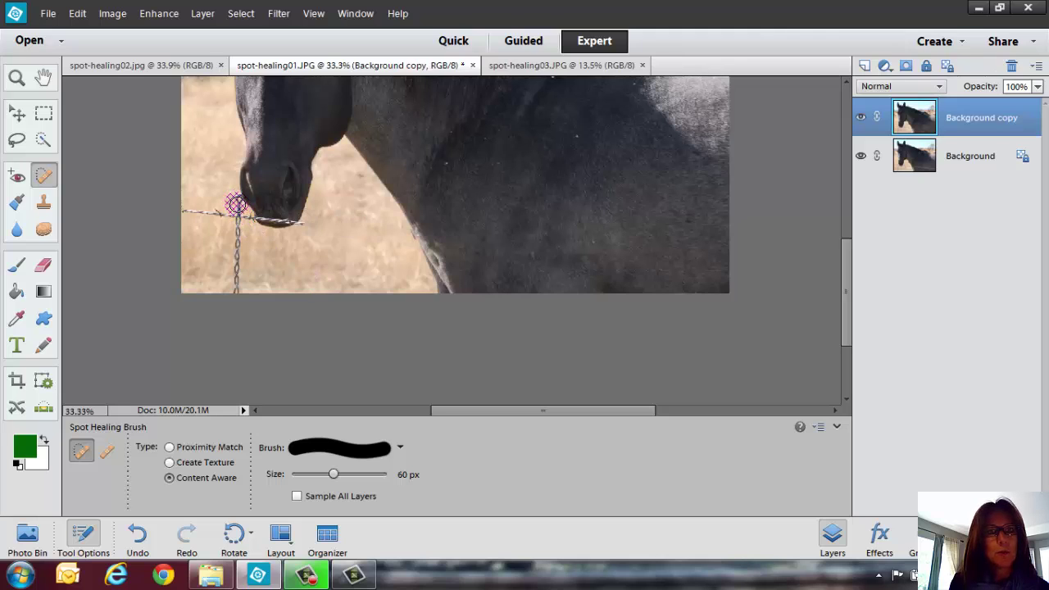
pyautogui.moveTo(236, 205); pyautogui.dragTo(235, 293)
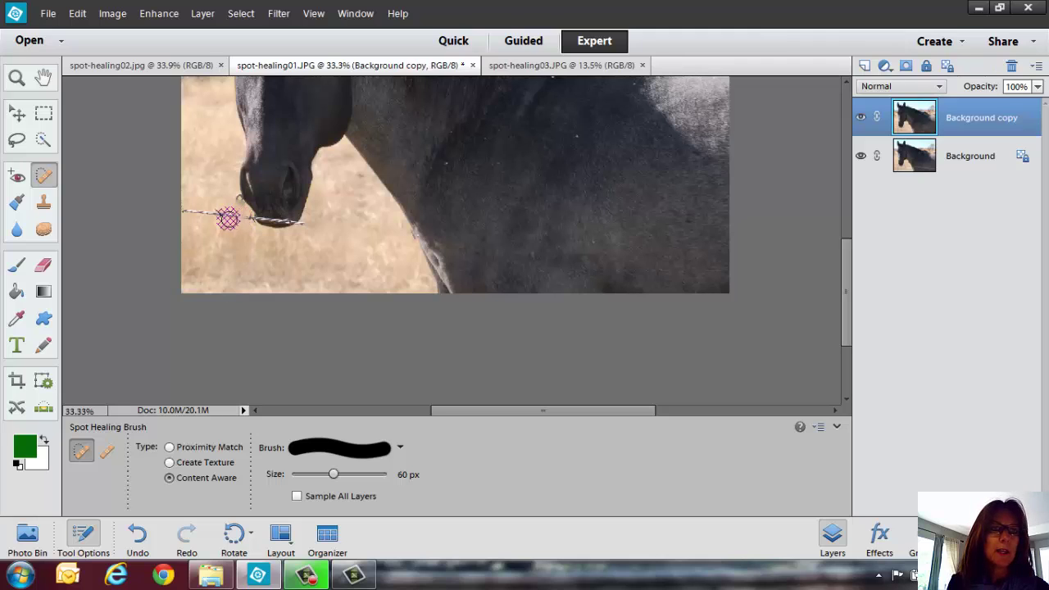
pyautogui.moveTo(236, 217); pyautogui.dragTo(182, 209)
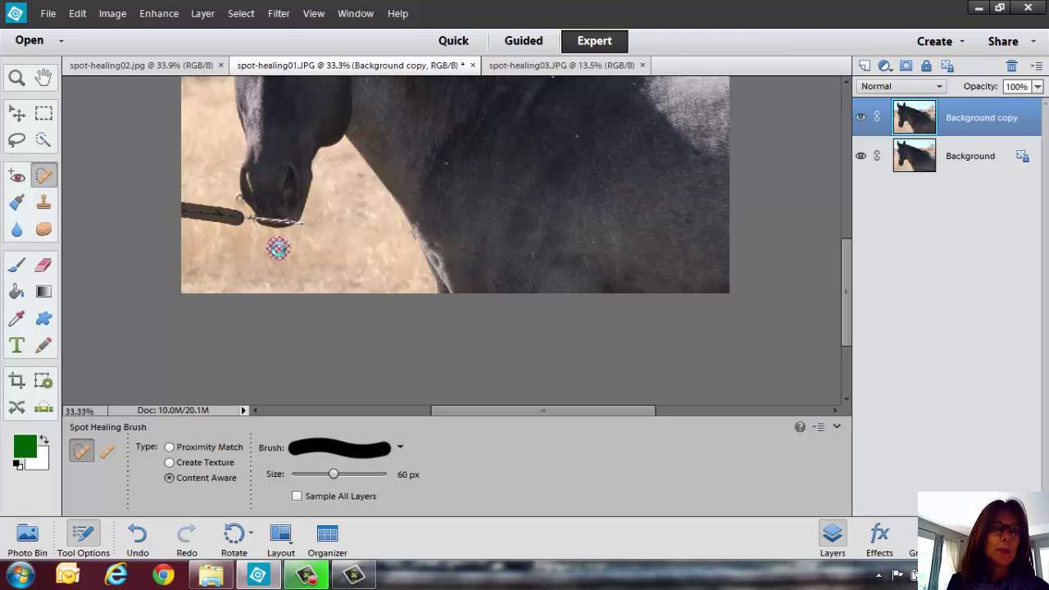
pyautogui.click(236, 203)
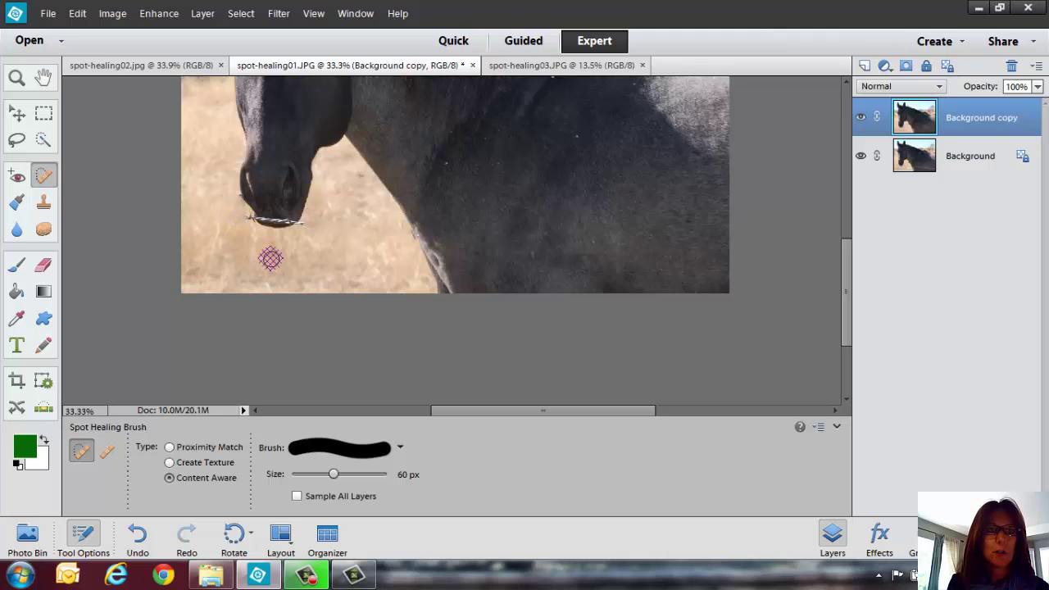
pyautogui.click(246, 220)
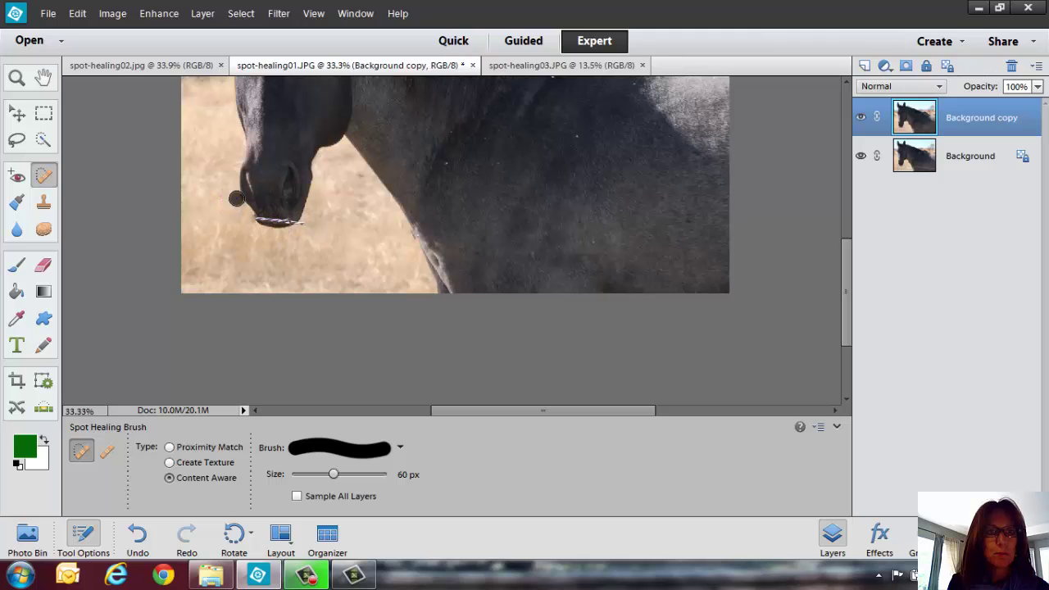
pyautogui.click(278, 229)
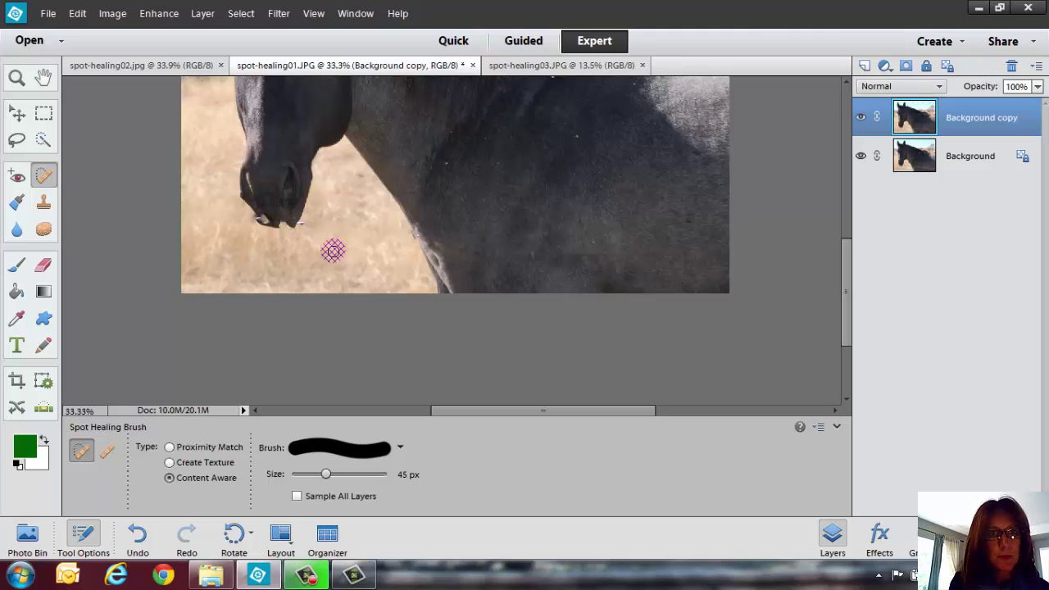
# Undo the poor heals below the nose and shrink the brush to 25 px.
pyautogui.hotkey('ctrl', 'z')
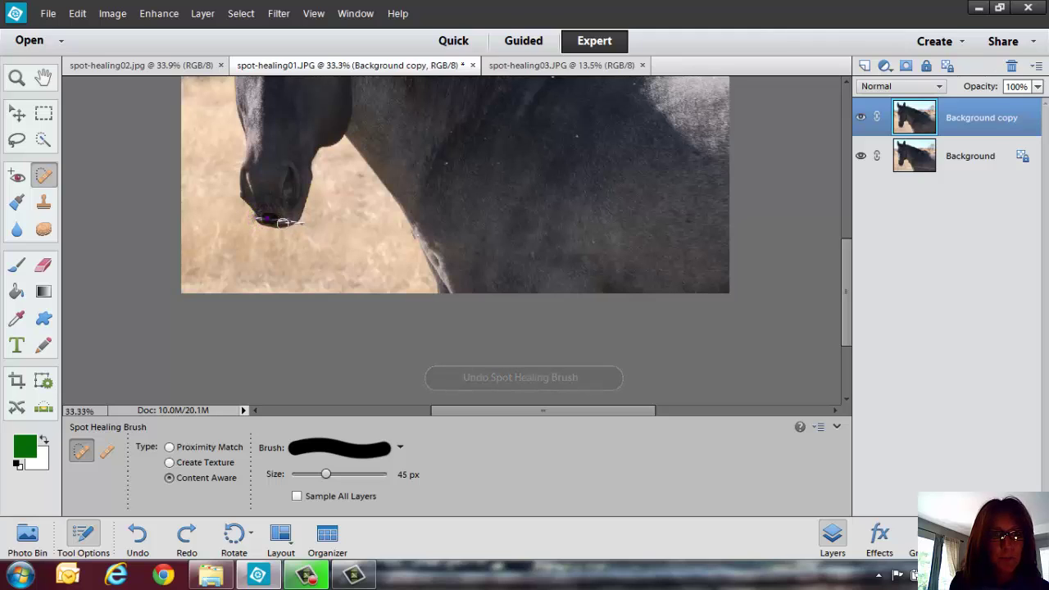
pyautogui.moveTo(281, 221)
pyautogui.mouseDown()
pyautogui.moveTo(316, 227)
pyautogui.moveTo(300, 227)
pyautogui.moveTo(290, 246)
pyautogui.moveTo(260, 218)
pyautogui.moveTo(320, 262)
pyautogui.moveTo(294, 221)
pyautogui.mouseUp()
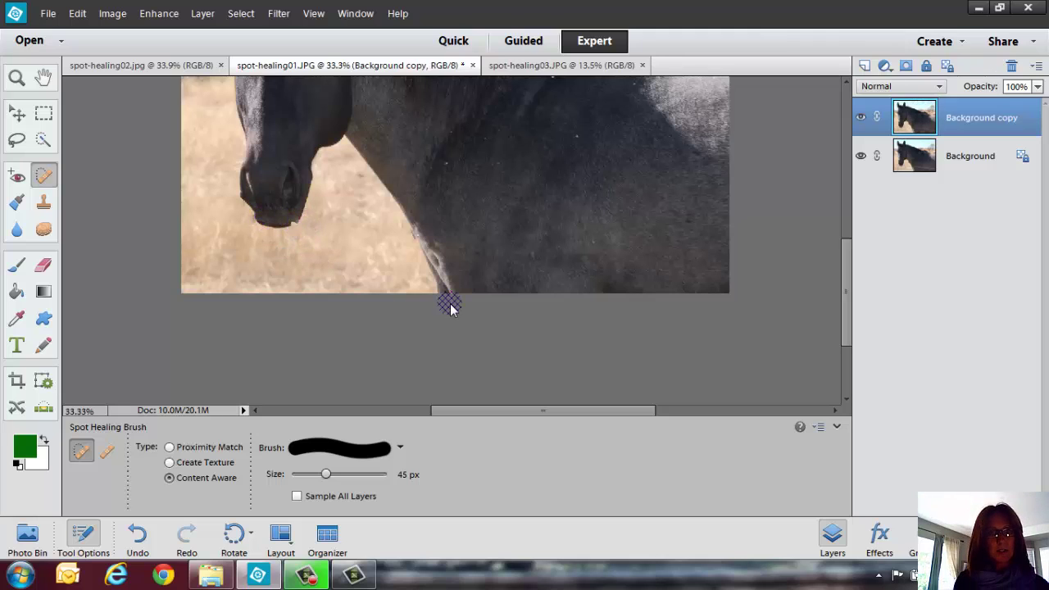
pyautogui.hotkey('ctrl', 'z')
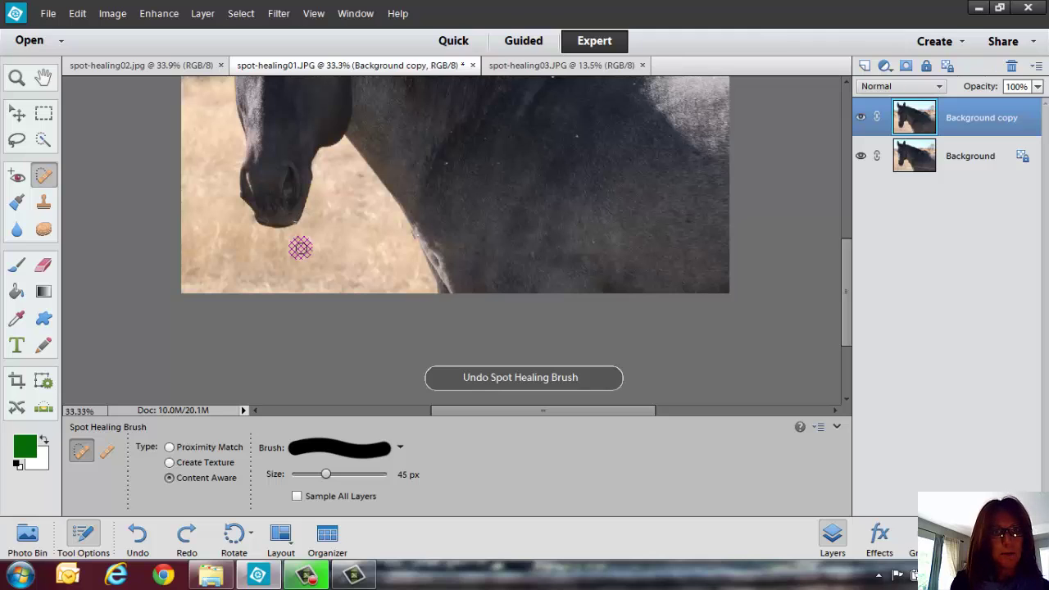
pyautogui.press('[')
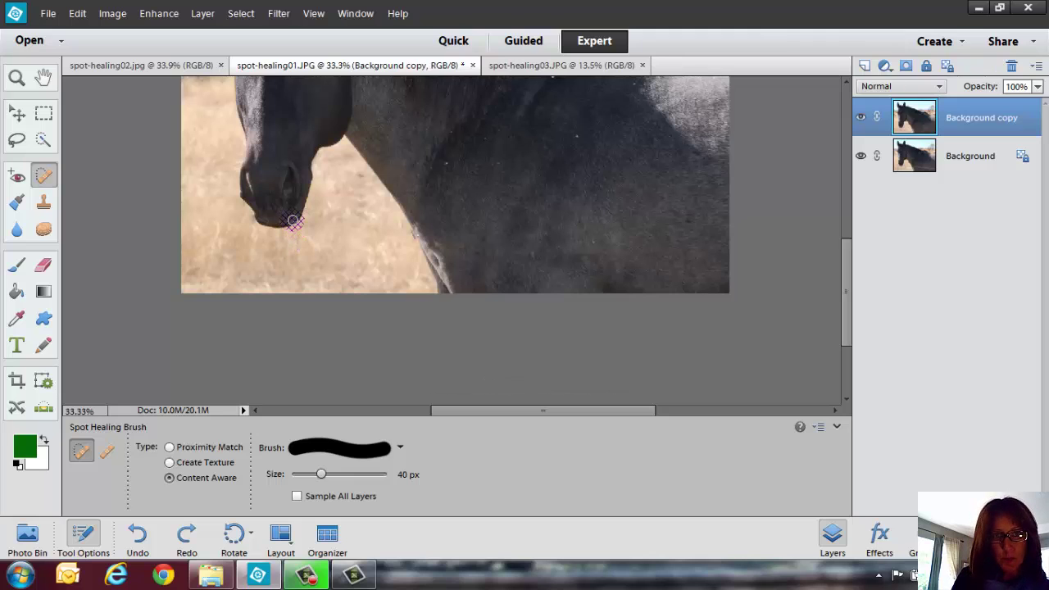
pyautogui.press('[')
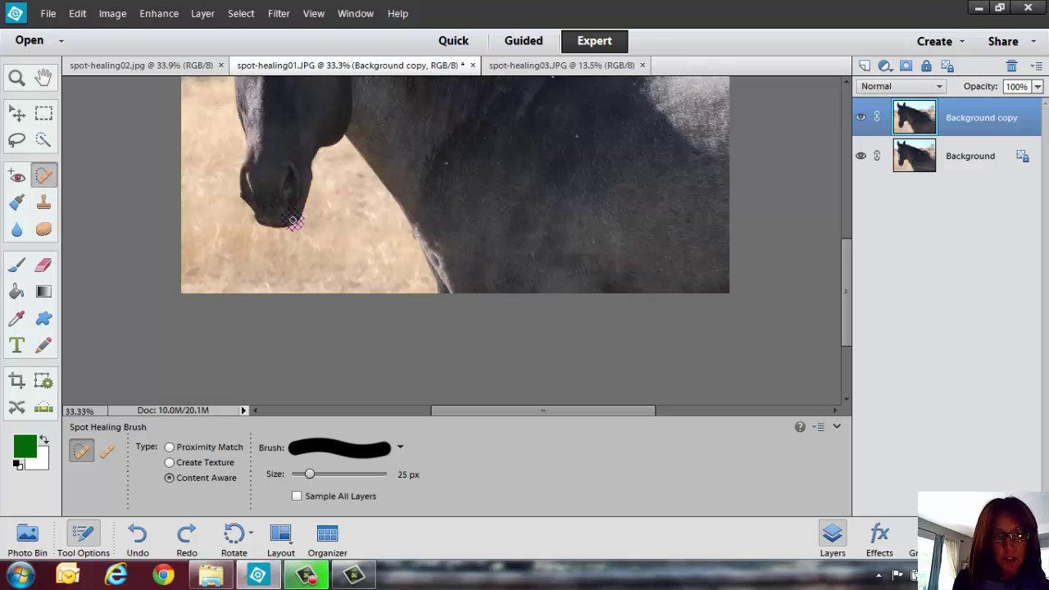
# Heal the spot below the nose, toggle Background copy to compare, then close the horse photo unsaved.
pyautogui.click(296, 223)
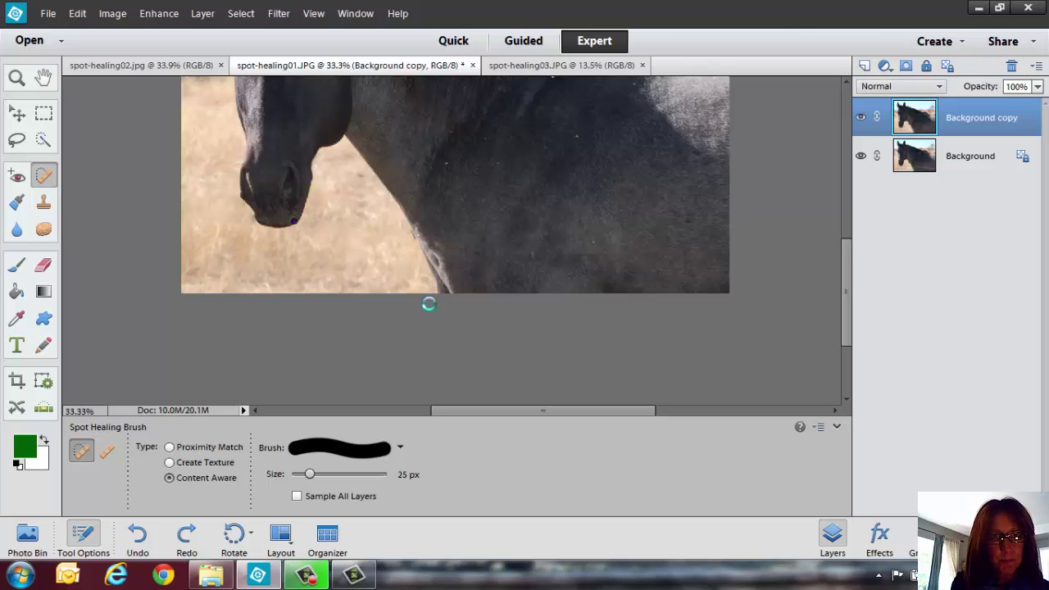
pyautogui.click(861, 117)
pyautogui.click(862, 118)
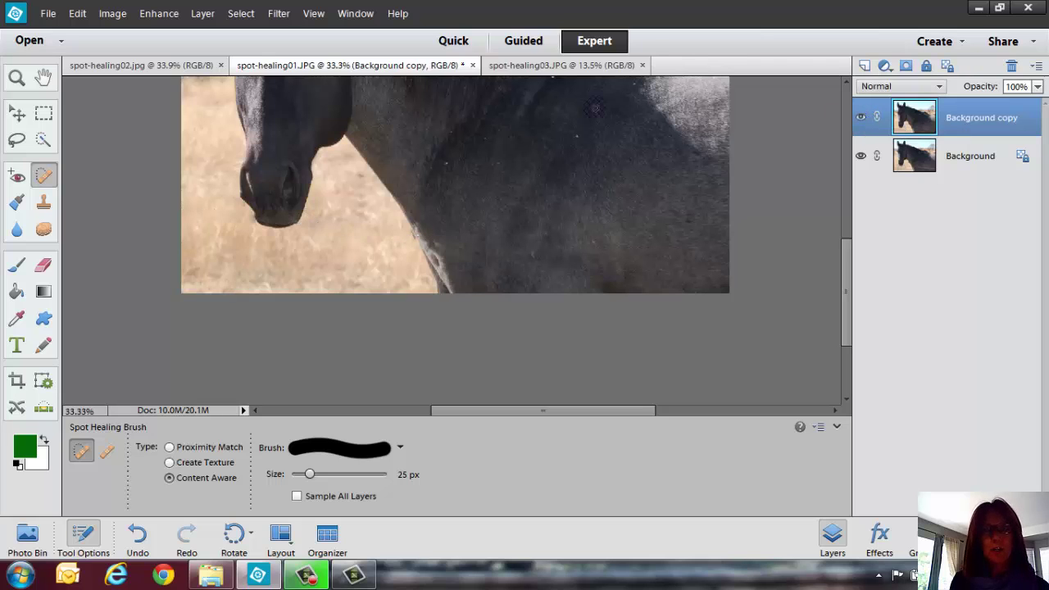
pyautogui.click(472, 65)
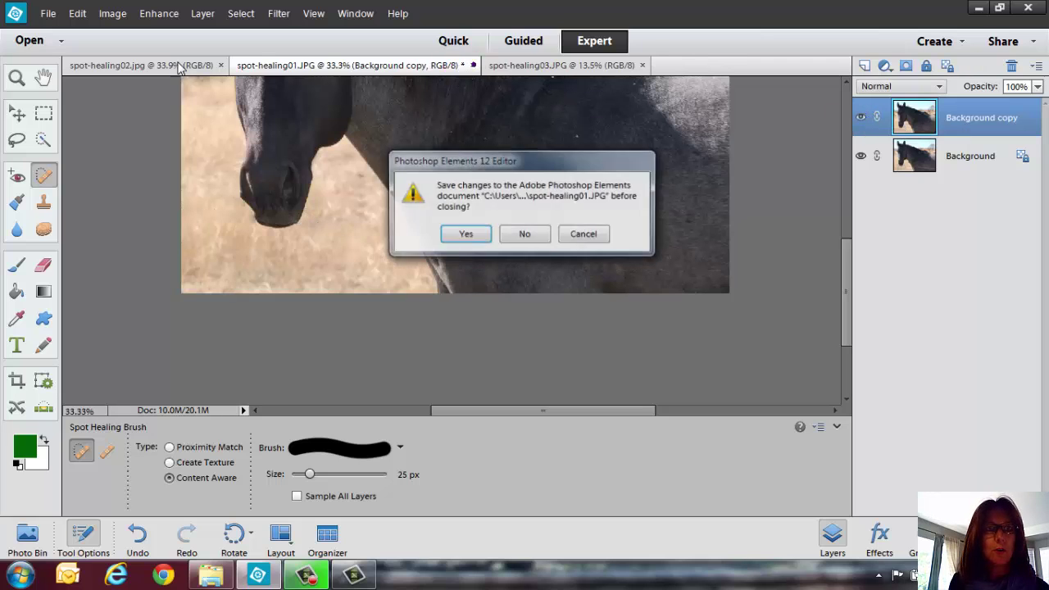
pyautogui.click(525, 235)
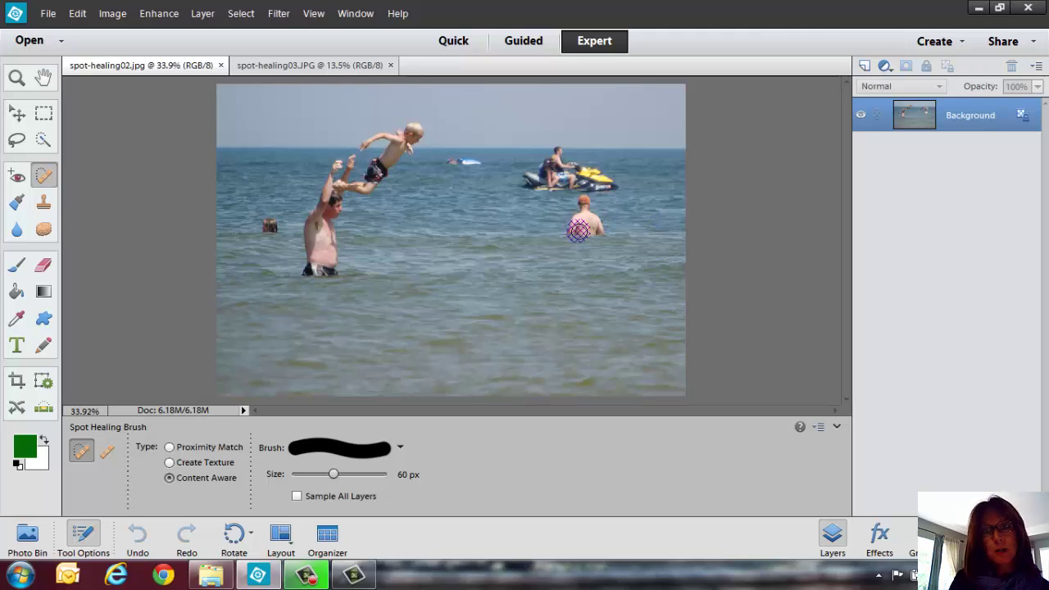
# At 100 px brush size, remove the standing man, the jet-ski wake and the left swimmer.
pyautogui.press(']')
pyautogui.press(']')
pyautogui.press(']')
pyautogui.press(']')
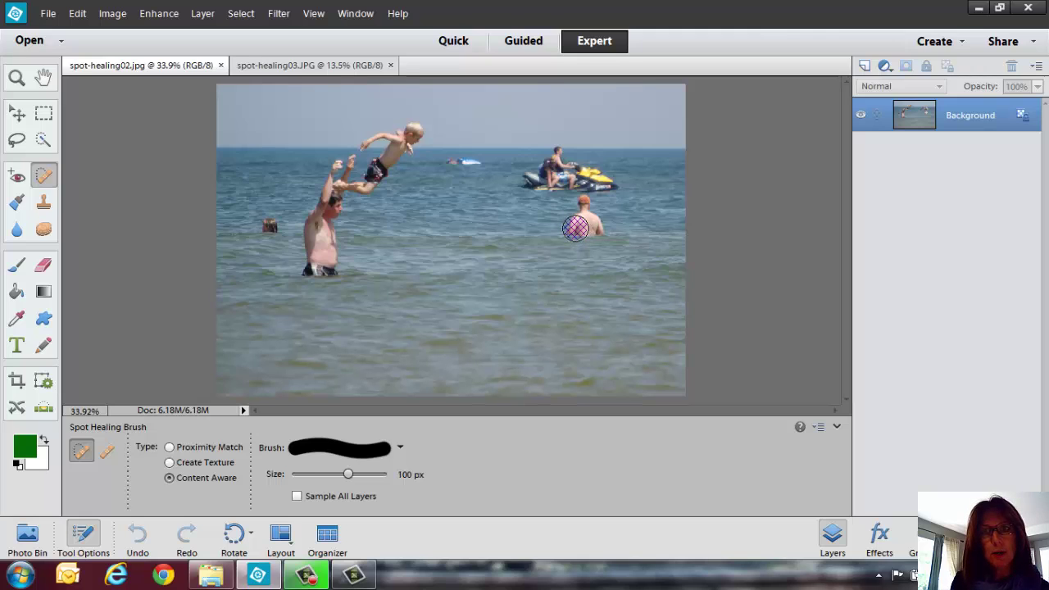
pyautogui.moveTo(575, 228)
pyautogui.mouseDown()
pyautogui.moveTo(595, 227)
pyautogui.moveTo(583, 218)
pyautogui.mouseUp()
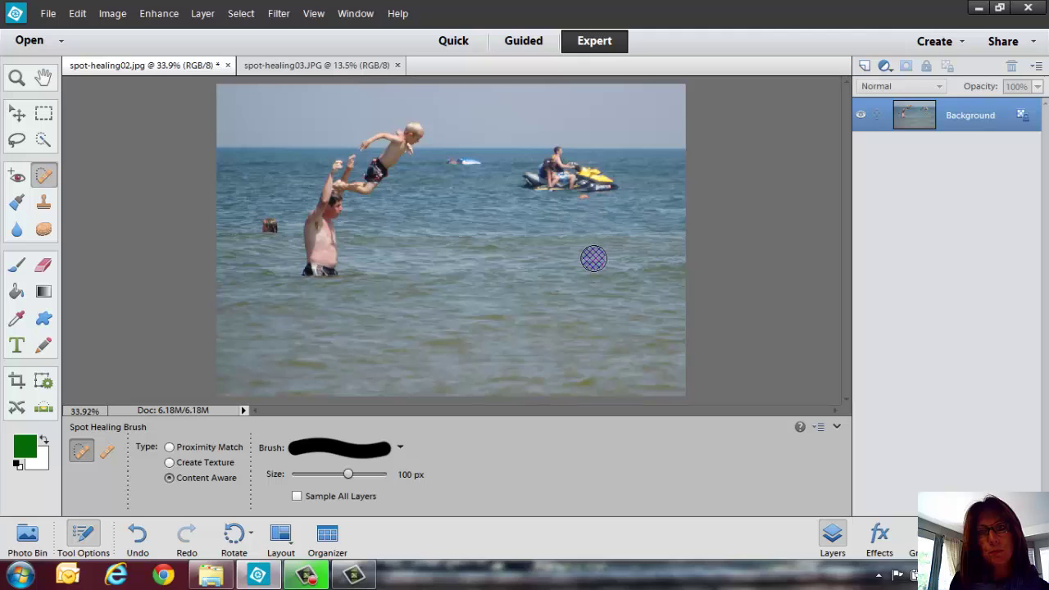
pyautogui.click(582, 203)
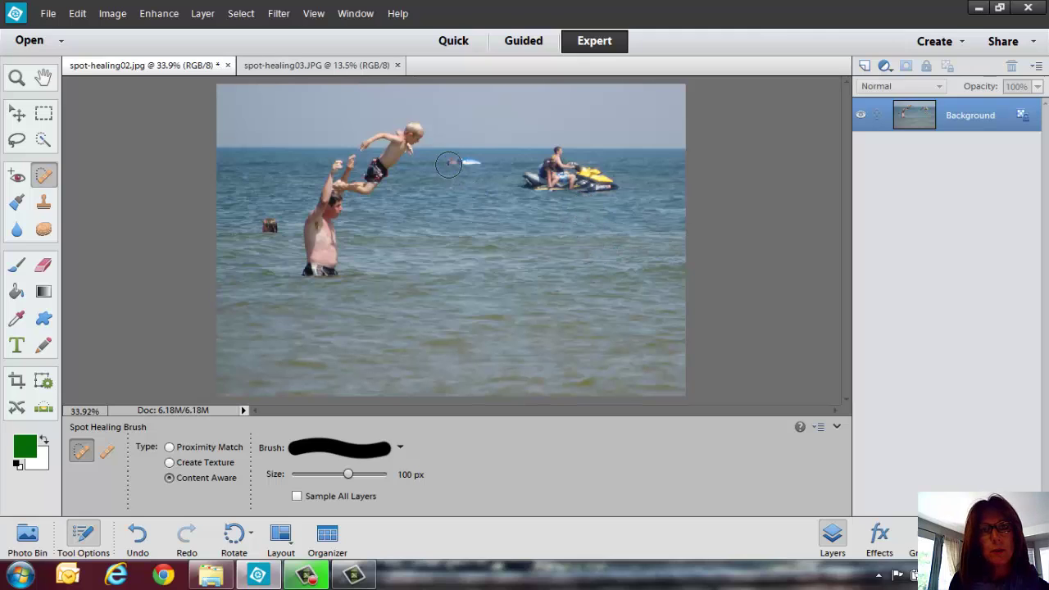
pyautogui.moveTo(448, 164); pyautogui.dragTo(481, 164)
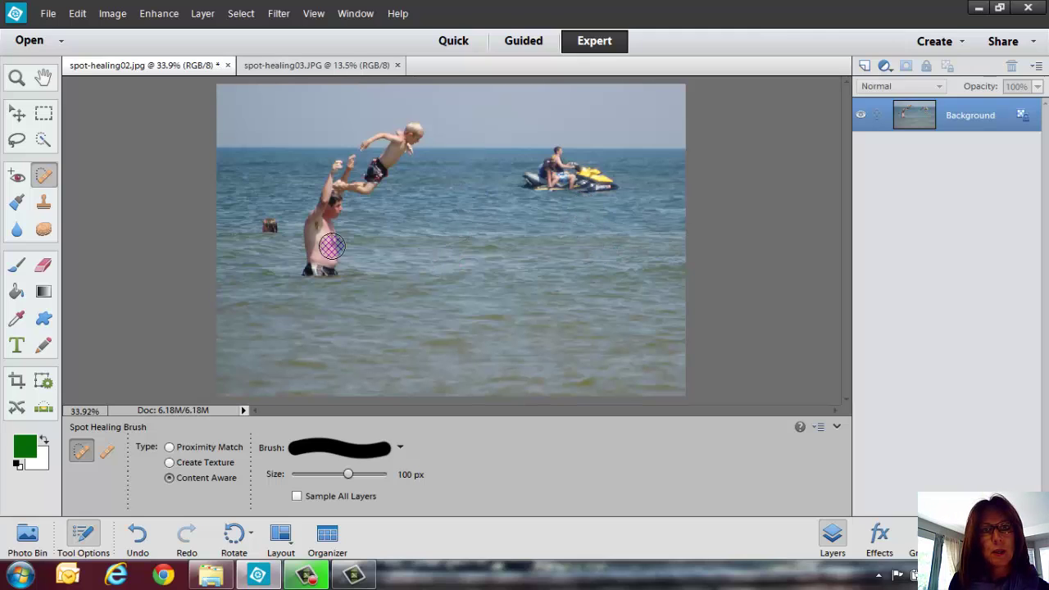
pyautogui.click(270, 227)
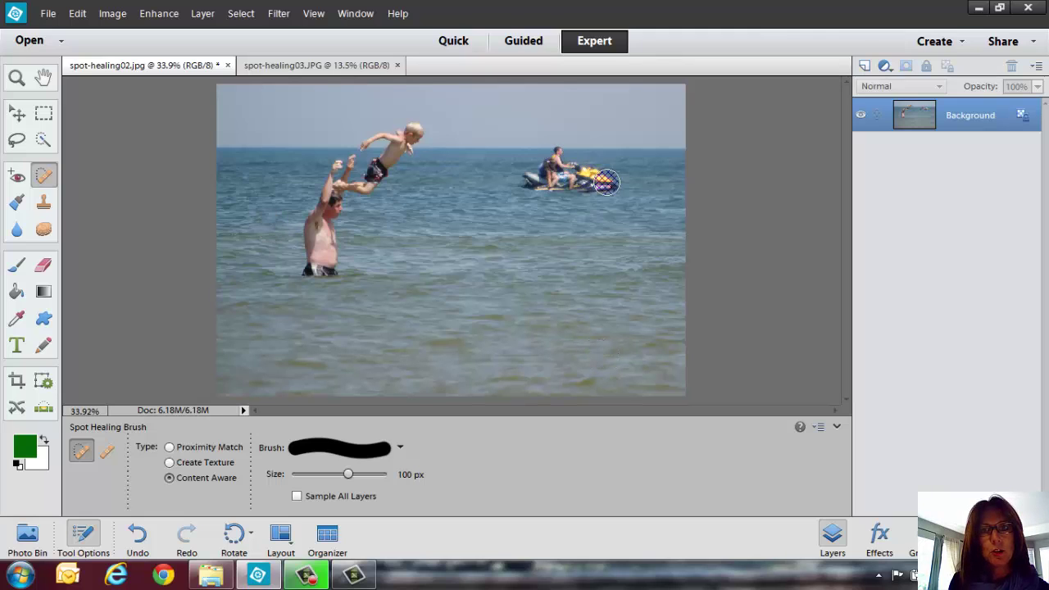
# Remove the jet ski with its rider, the distant swimmers and leftover water spots.
pyautogui.moveTo(606, 182)
pyautogui.mouseDown()
pyautogui.moveTo(557, 181)
pyautogui.moveTo(562, 169)
pyautogui.moveTo(599, 175)
pyautogui.mouseUp()
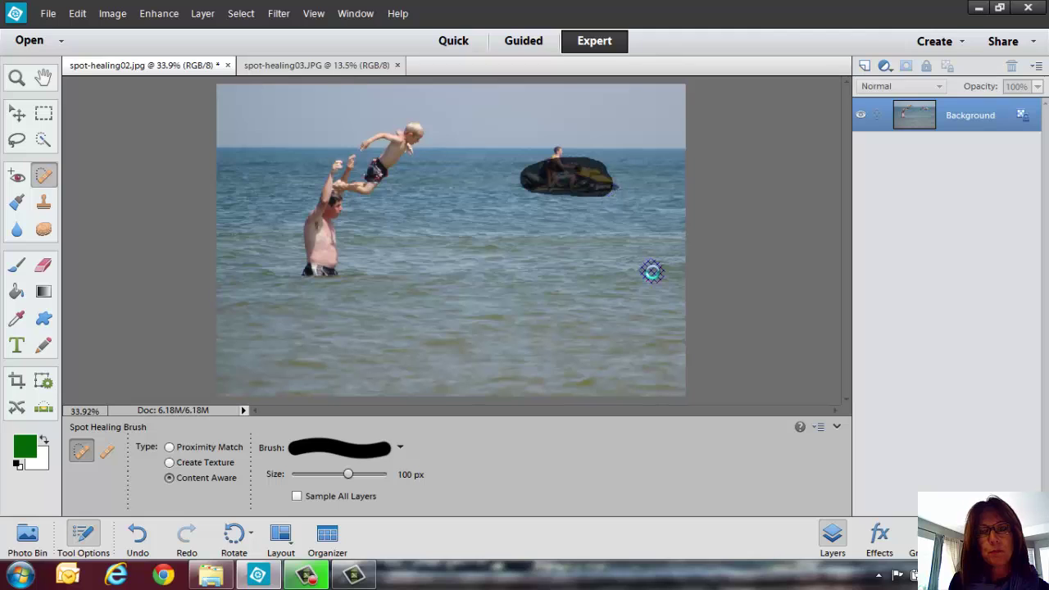
pyautogui.click(608, 187)
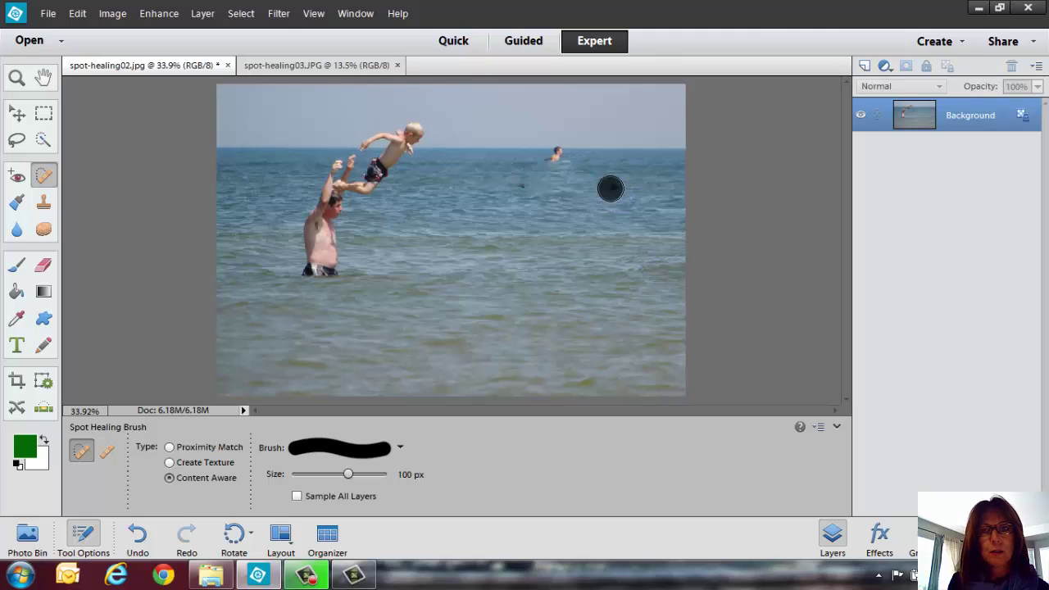
pyautogui.click(521, 185)
pyautogui.click(556, 158)
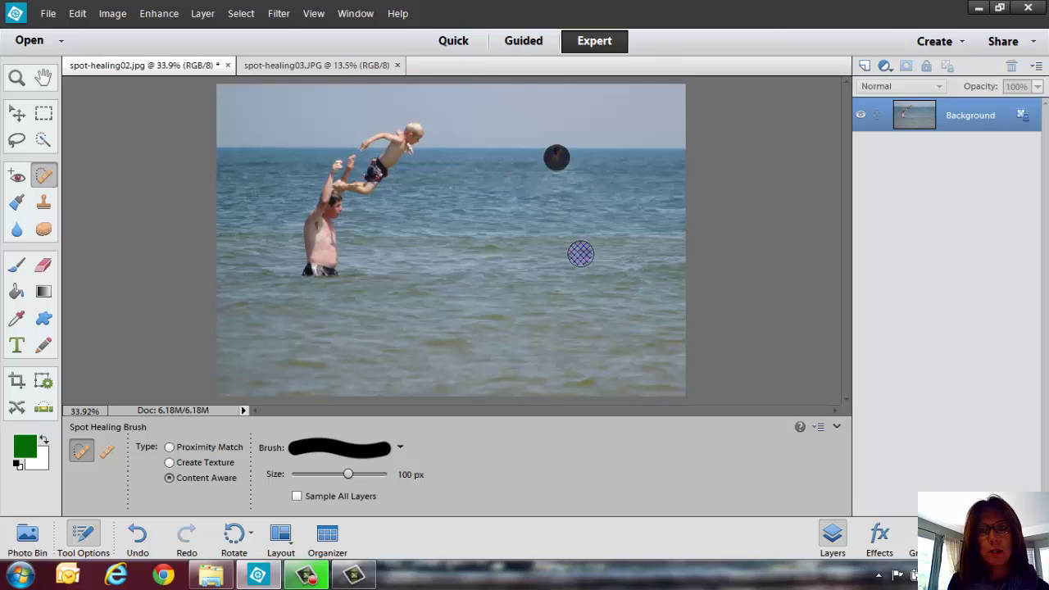
pyautogui.click(632, 204)
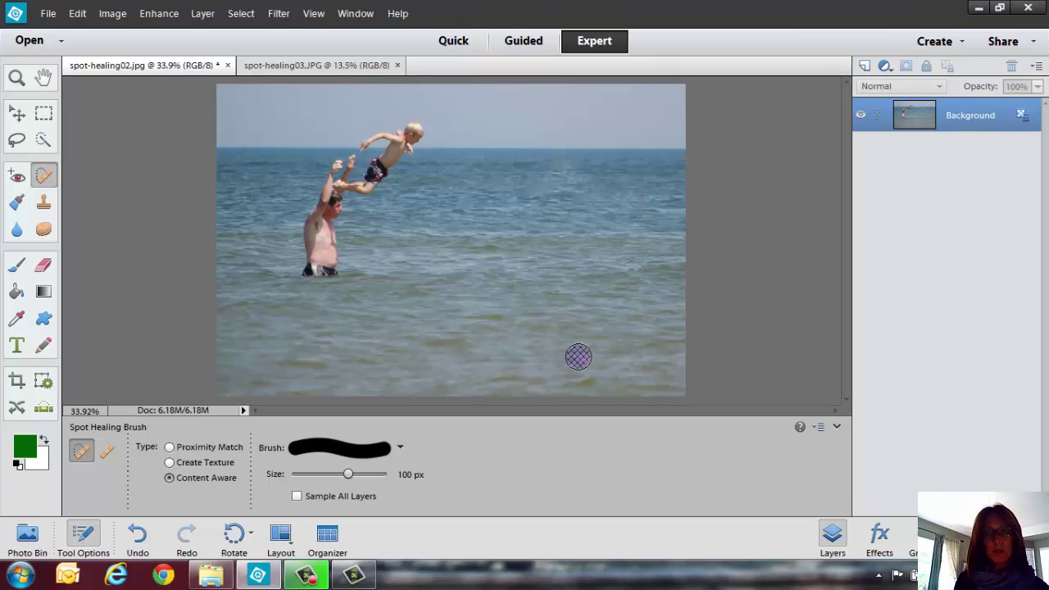
# Close the beach photo without saving and zoom spot-healing03.JPG to 25% around the child's arm.
pyautogui.click(227, 65)
pyautogui.click(525, 235)
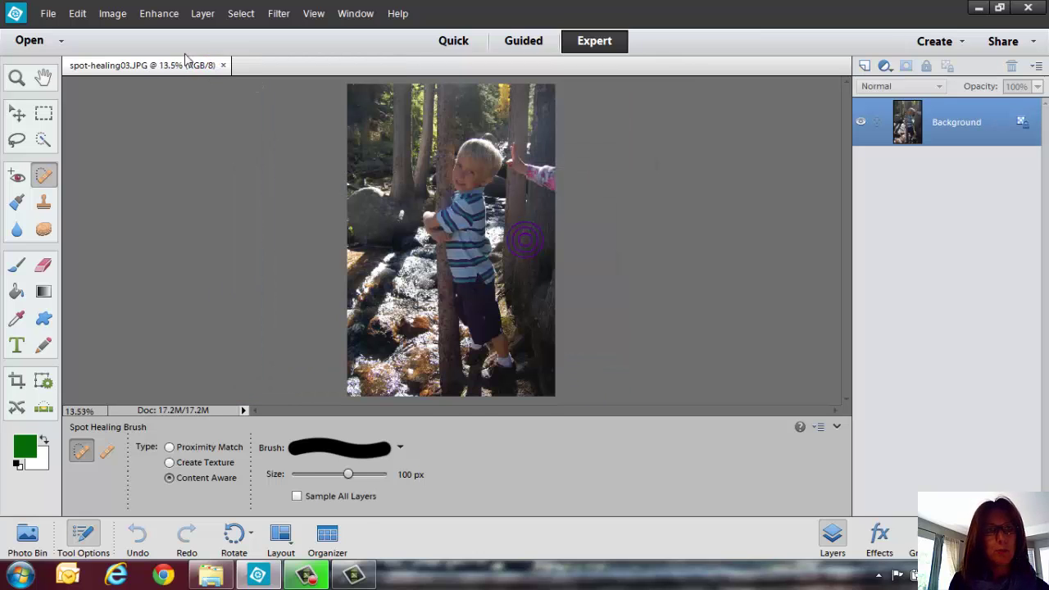
pyautogui.click(17, 78)
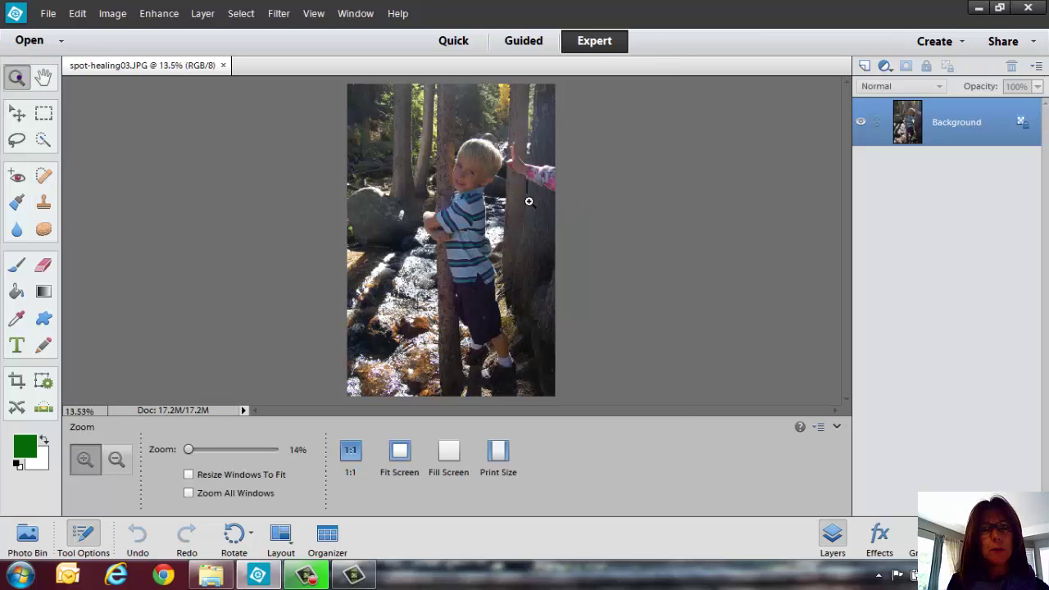
pyautogui.click(565, 230)
pyautogui.click(568, 223)
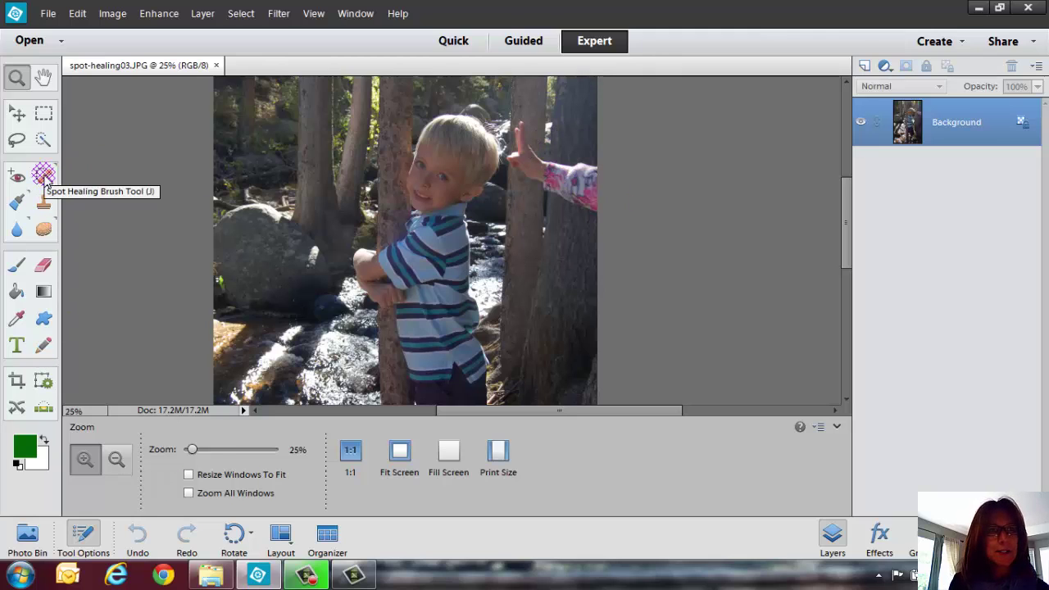
pyautogui.click(45, 174)
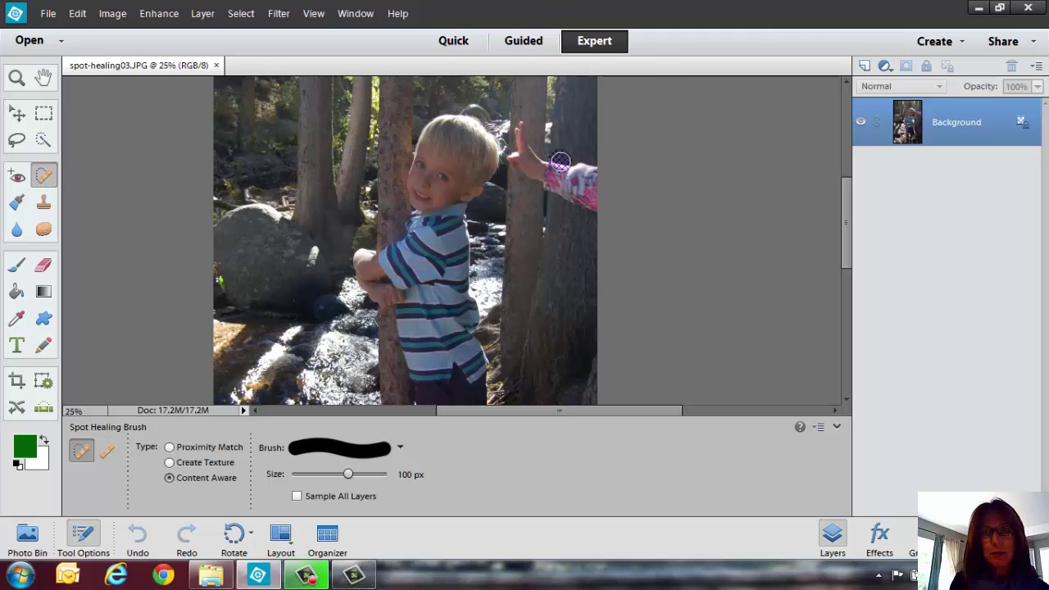
# Paint Content Aware healing strokes over the pink sleeve and hand on the right tree trunk.
pyautogui.moveTo(560, 161)
pyautogui.mouseDown()
pyautogui.moveTo(563, 196)
pyautogui.moveTo(597, 214)
pyautogui.moveTo(599, 178)
pyautogui.moveTo(566, 166)
pyautogui.moveTo(632, 259)
pyautogui.mouseUp()
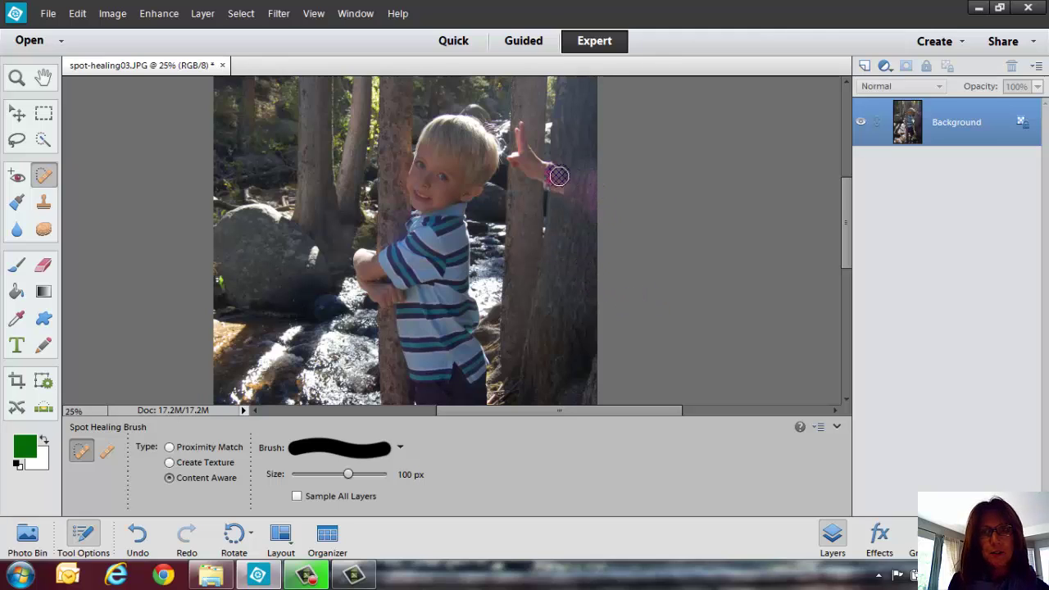
pyautogui.moveTo(557, 175)
pyautogui.mouseDown()
pyautogui.moveTo(553, 163)
pyautogui.moveTo(554, 193)
pyautogui.mouseUp()
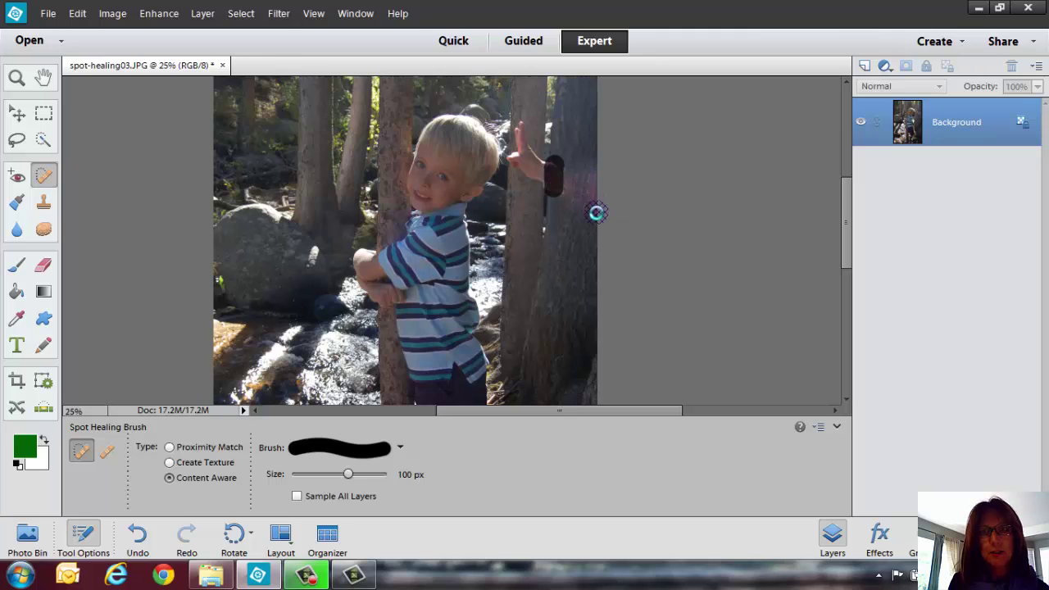
pyautogui.moveTo(521, 122)
pyautogui.mouseDown()
pyautogui.moveTo(535, 190)
pyautogui.moveTo(518, 170)
pyautogui.moveTo(519, 159)
pyautogui.moveTo(525, 190)
pyautogui.mouseUp()
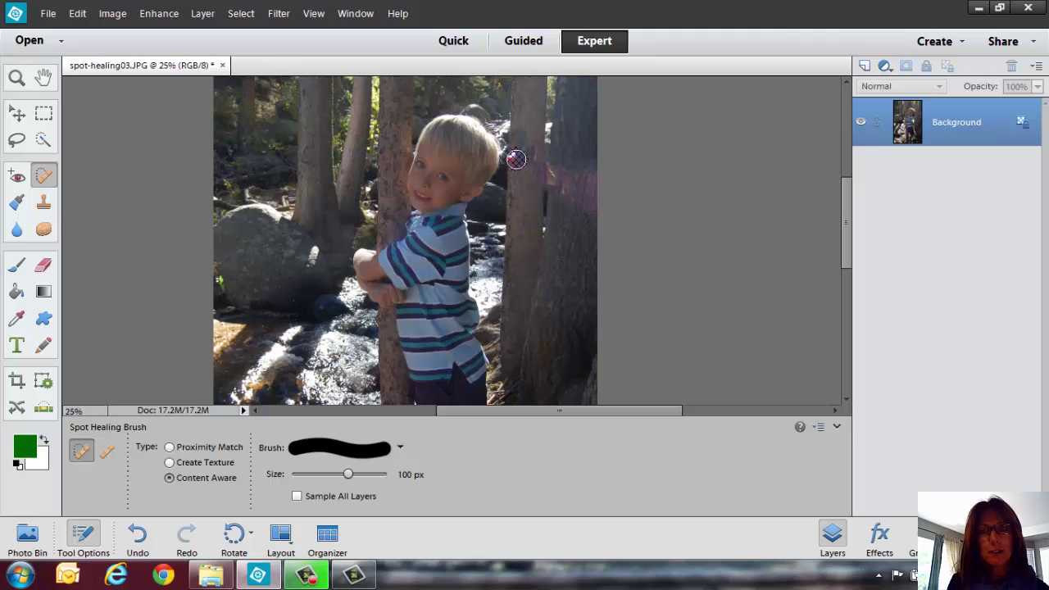
pyautogui.moveTo(513, 156)
pyautogui.mouseDown()
pyautogui.moveTo(513, 168)
pyautogui.moveTo(548, 171)
pyautogui.moveTo(551, 190)
pyautogui.mouseUp()
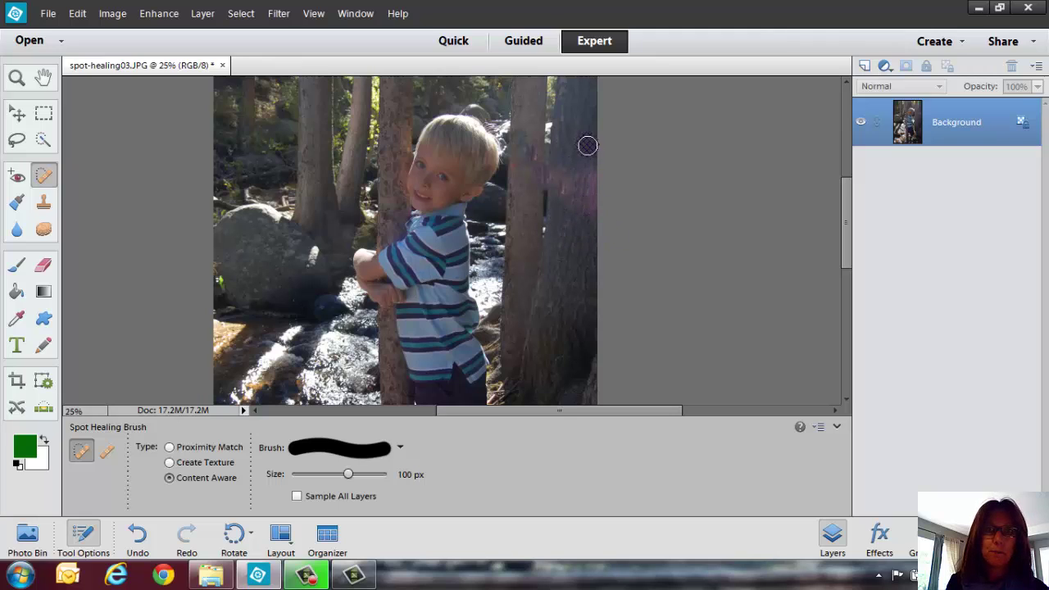
pyautogui.moveTo(585, 145); pyautogui.dragTo(587, 223)
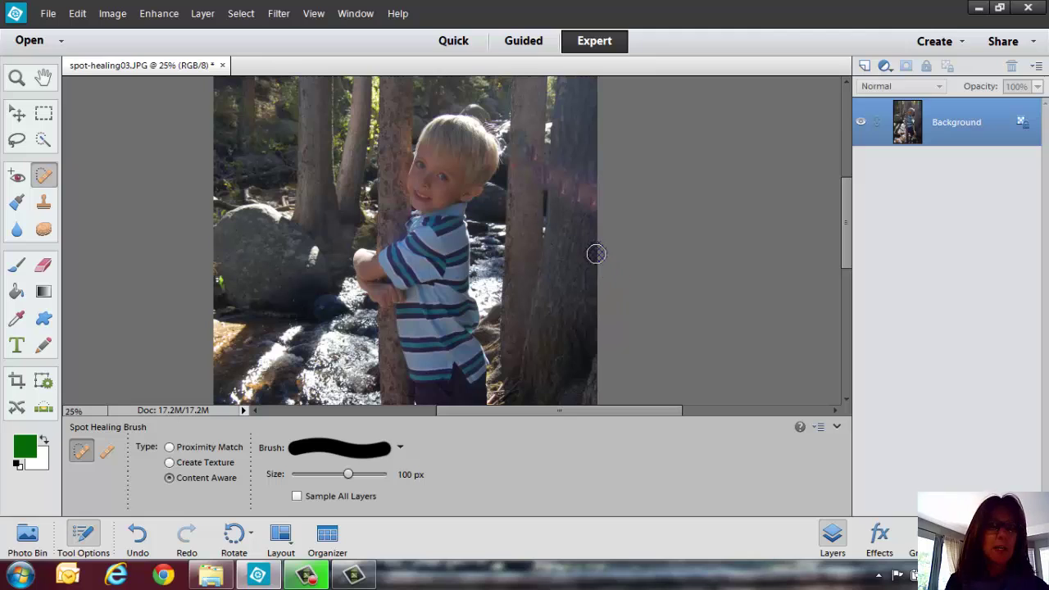
# Clone clean bark from the right trunk over its remaining pink patch with the Clone Stamp.
pyautogui.click(45, 203)
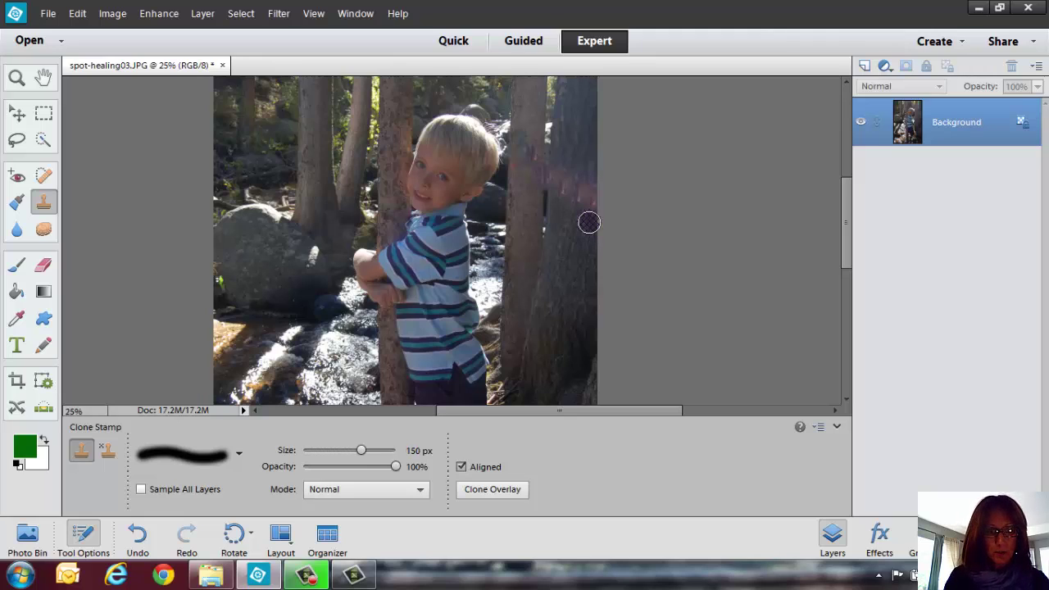
pyautogui.keyDown('alt'); pyautogui.click(572, 223); pyautogui.keyUp('alt')
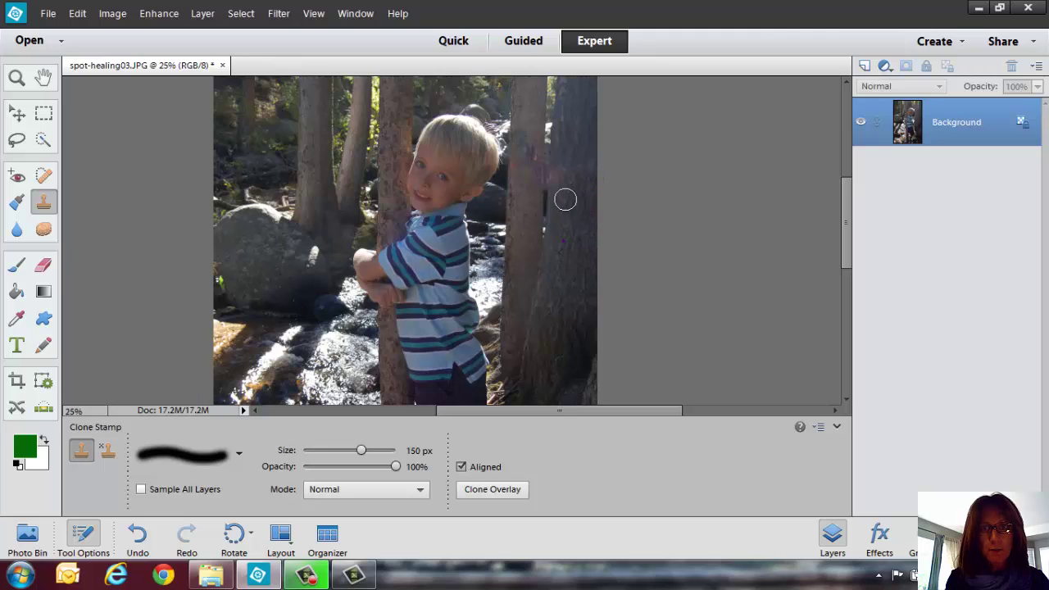
pyautogui.moveTo(566, 199)
pyautogui.mouseDown()
pyautogui.moveTo(558, 171)
pyautogui.moveTo(557, 180)
pyautogui.mouseUp()
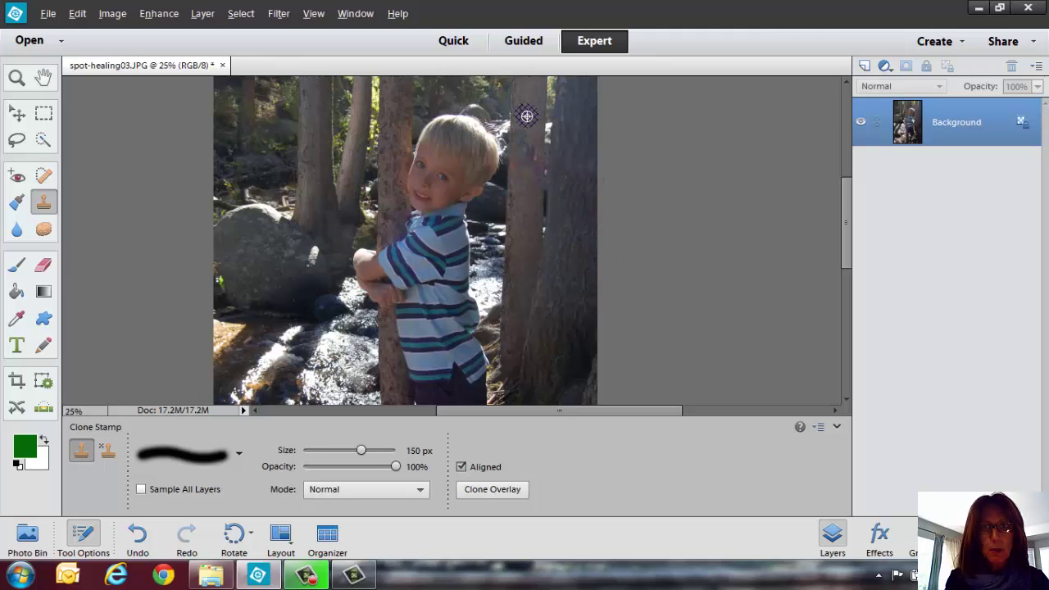
pyautogui.keyDown('alt'); pyautogui.click(526, 115); pyautogui.keyUp('alt')
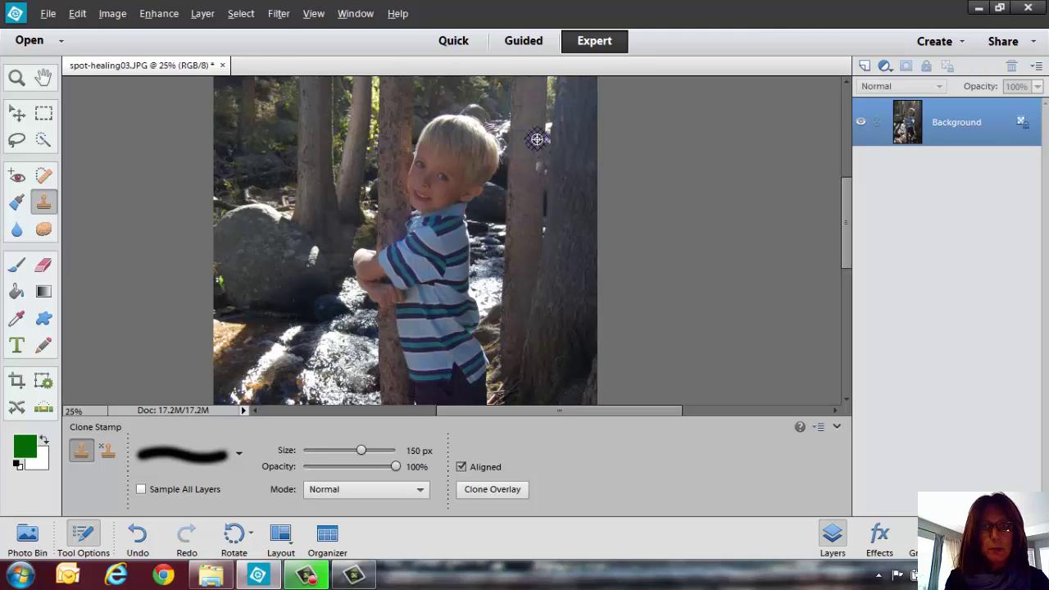
pyautogui.moveTo(529, 169); pyautogui.dragTo(529, 180)
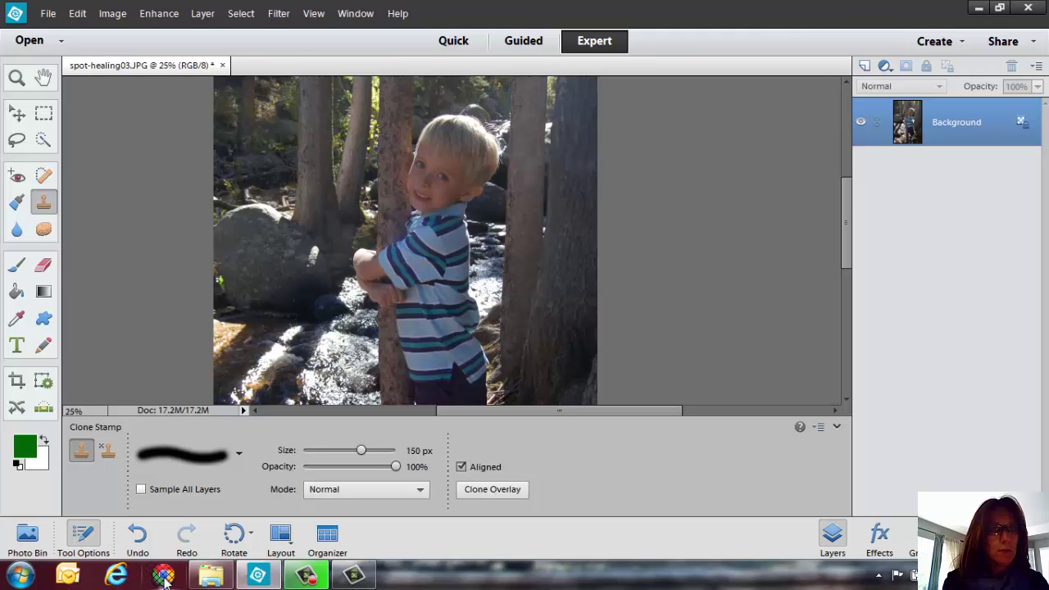
# In Chrome, load naods.com and go to its Memberships page.
pyautogui.click(164, 578)
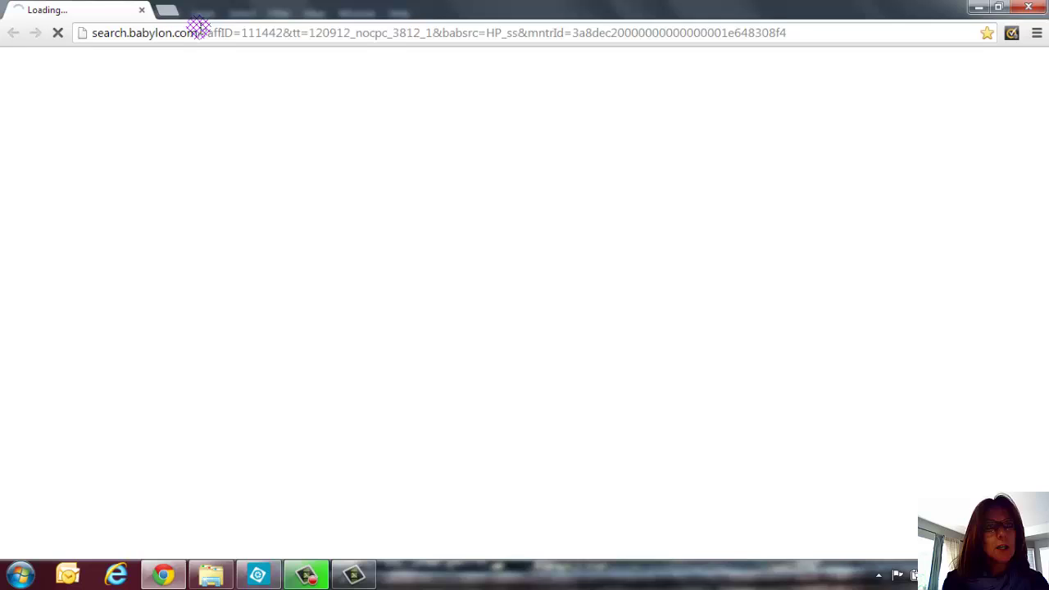
pyautogui.click(202, 34)
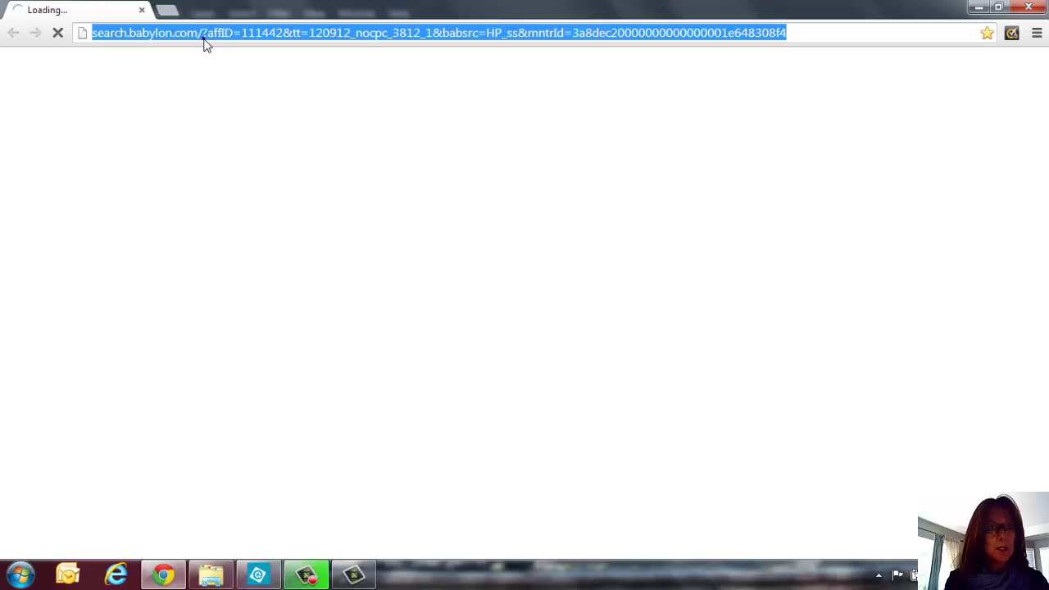
pyautogui.write('naods.com')
pyautogui.press('Return')
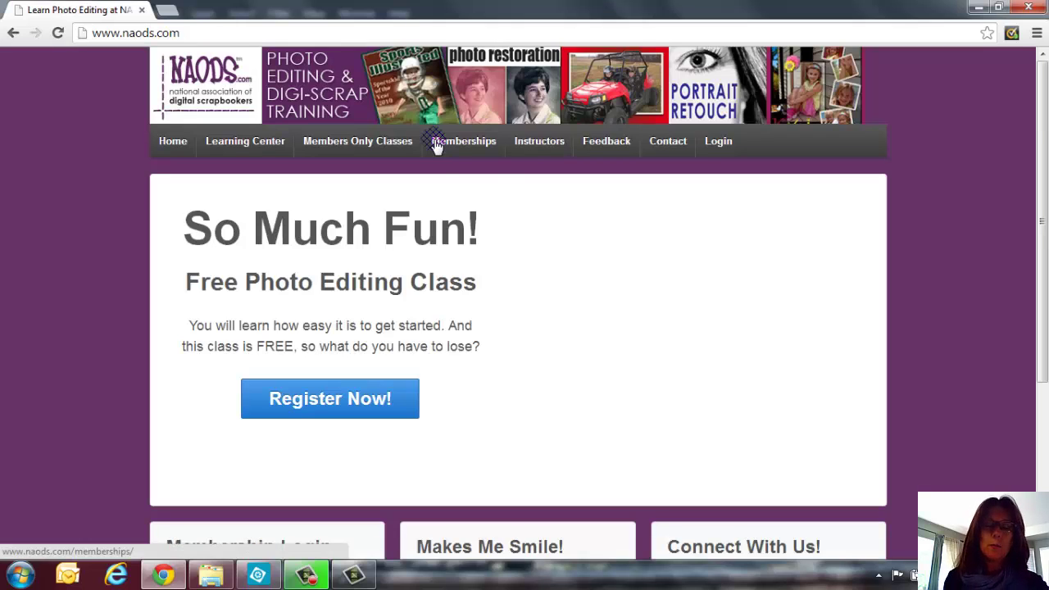
pyautogui.click(485, 159)
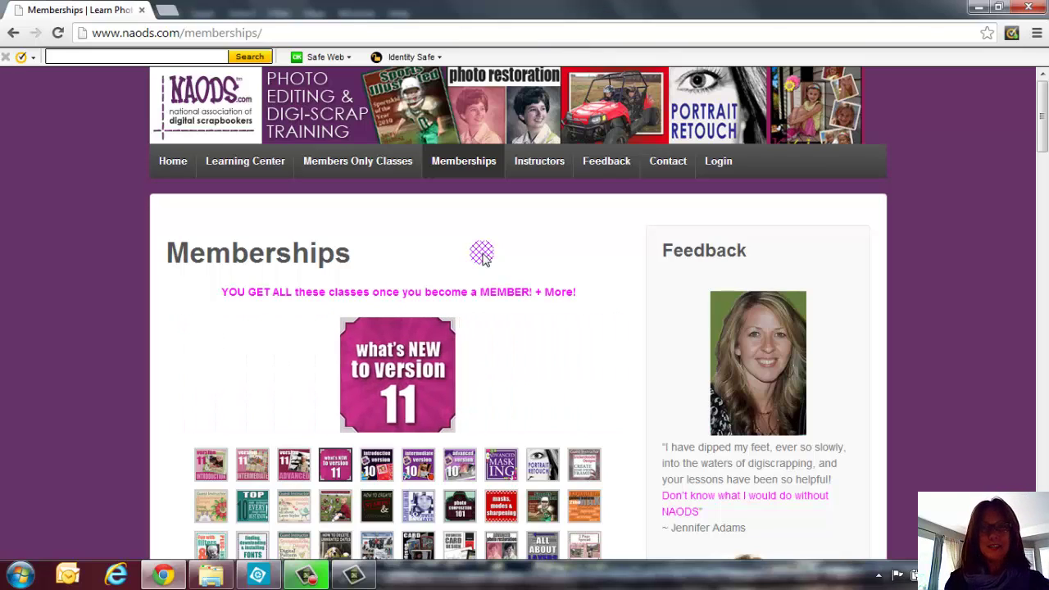
# Log in to the NAODS member site with the account e-mail and password, then open Gold membership videos.
pyautogui.click(718, 172)
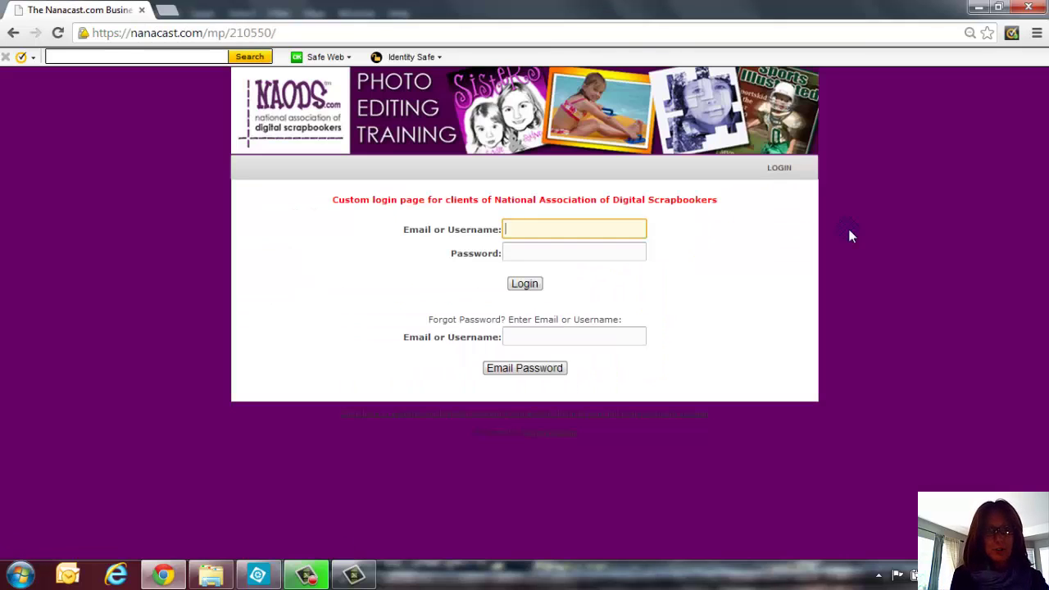
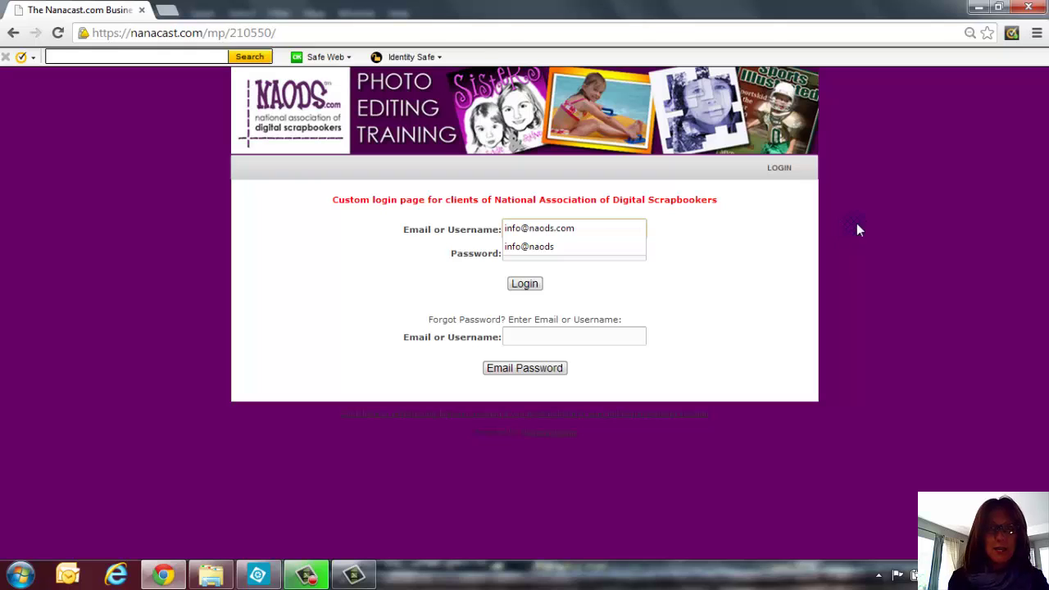
pyautogui.click(596, 243)
pyautogui.click(515, 254)
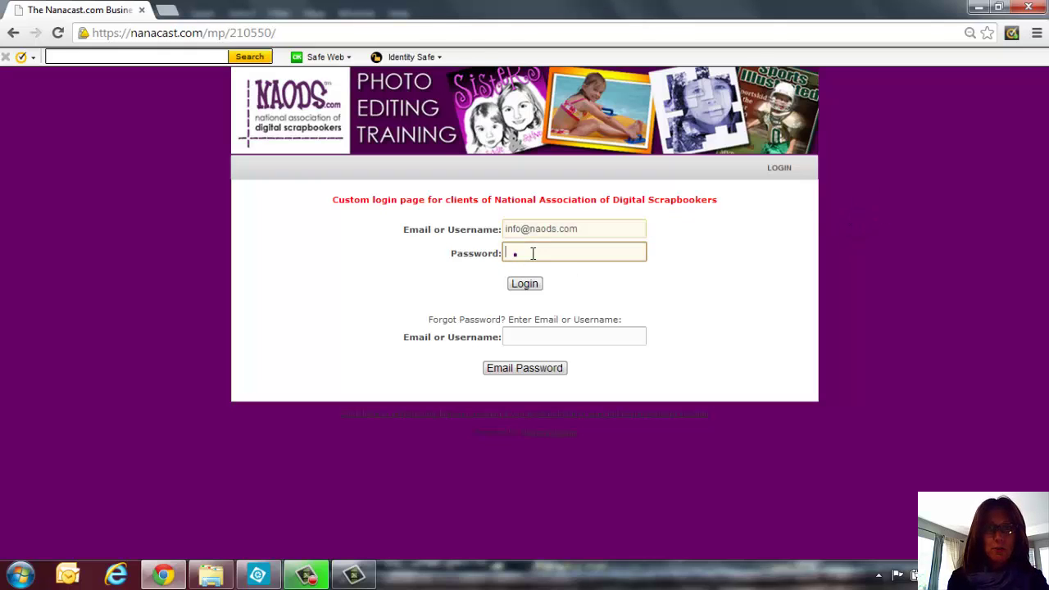
pyautogui.click(532, 253)
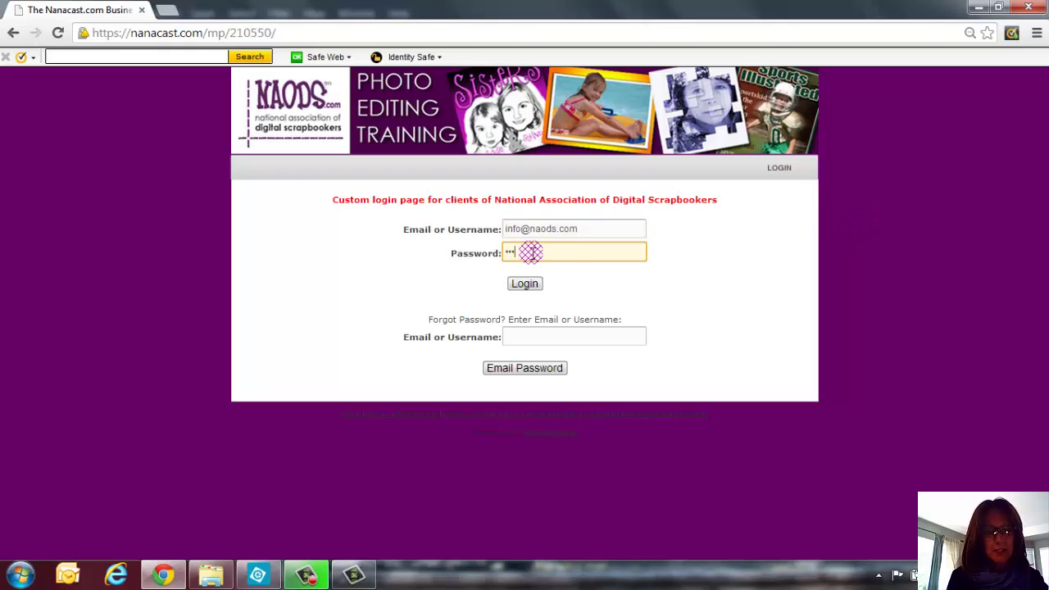
pyautogui.click(528, 283)
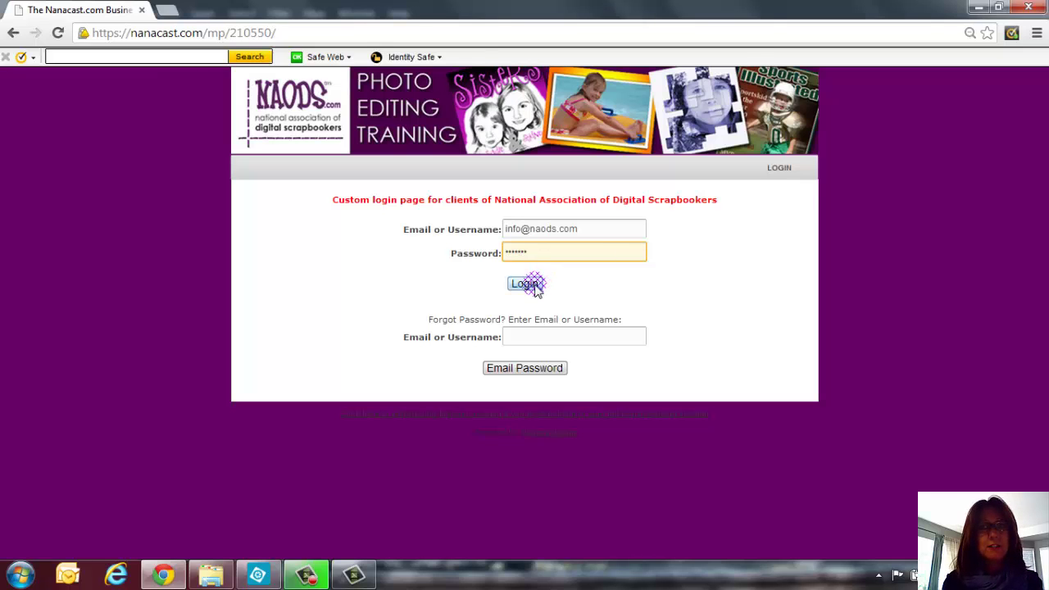
pyautogui.click(289, 259)
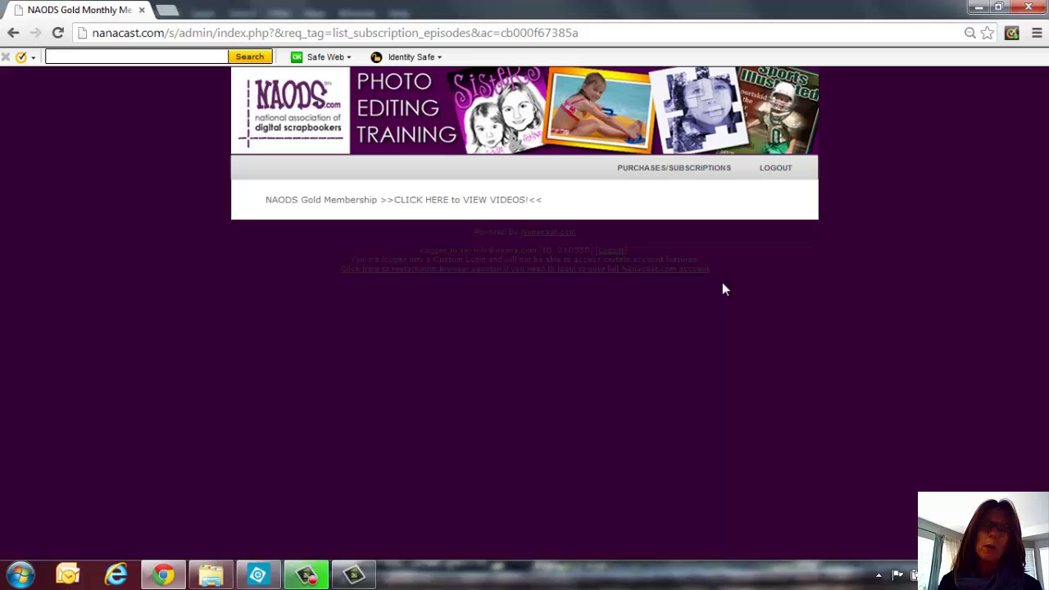
# Load the Photoshop Elements training videos page and scroll down to the class video tiles.
pyautogui.click(476, 199)
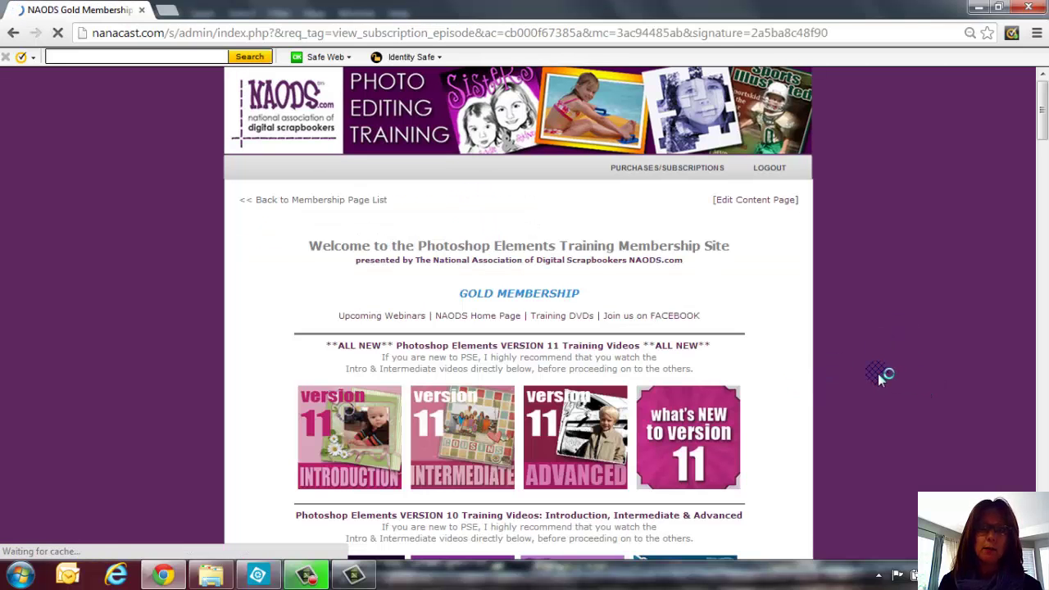
pyautogui.scroll(-7, 879, 377)
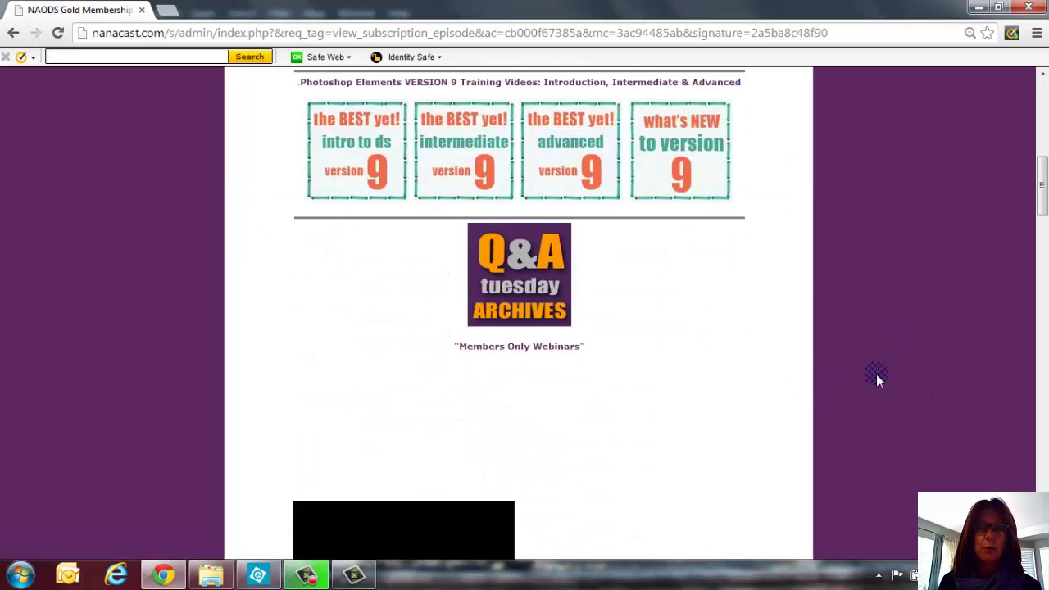
pyautogui.scroll(2, 880, 374)
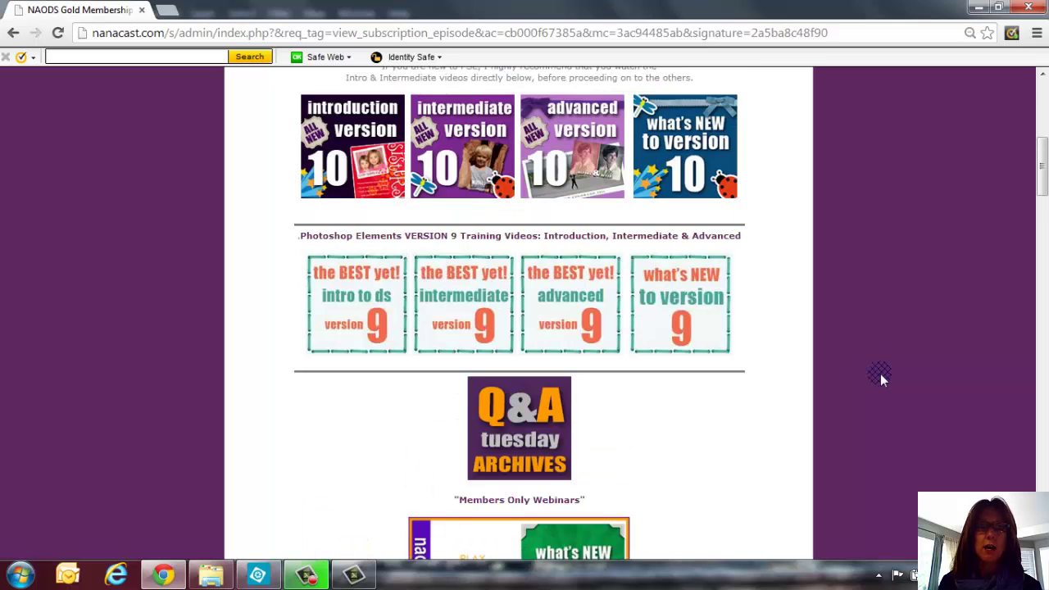
pyautogui.scroll(2, 880, 373)
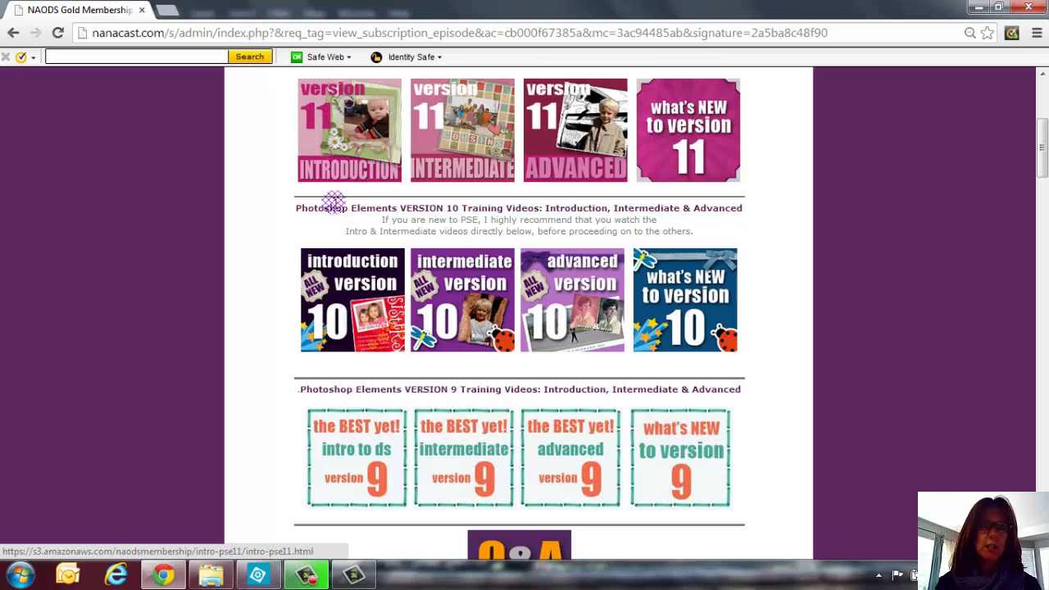
pyautogui.scroll(-3, 344, 271)
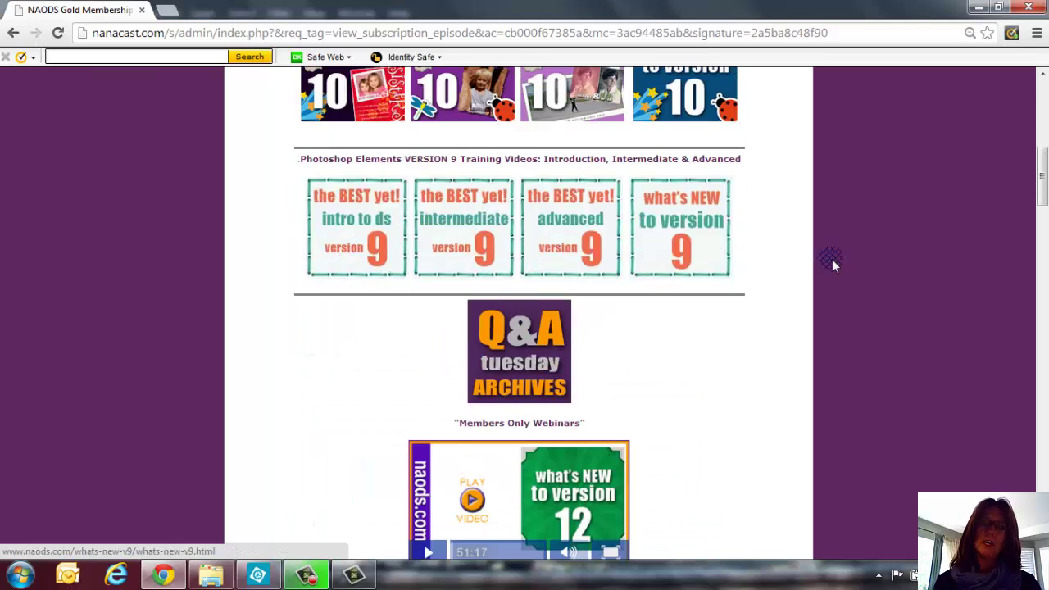
pyautogui.scroll(-7, 866, 280)
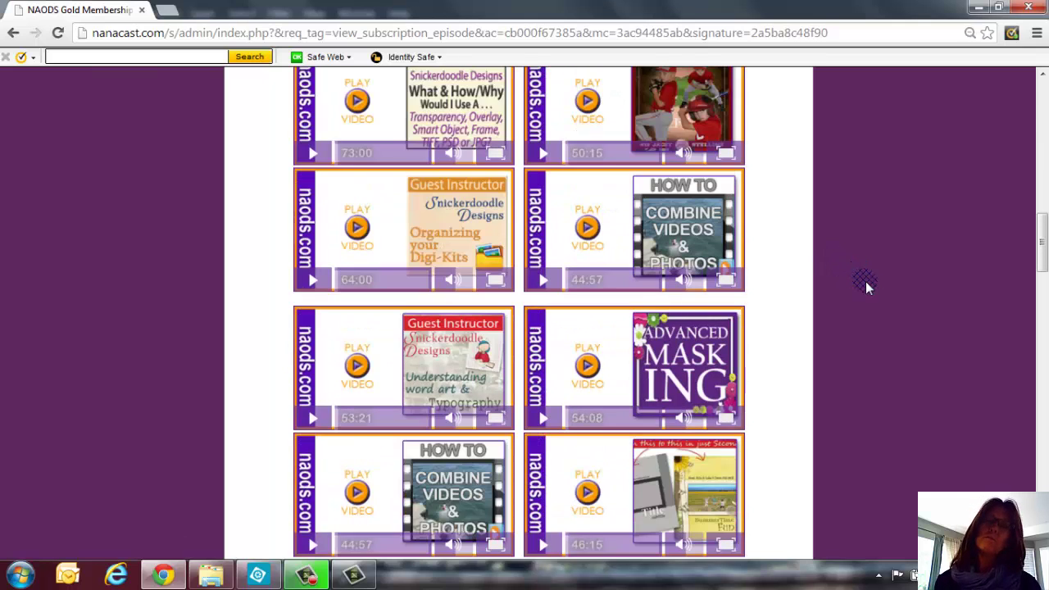
pyautogui.scroll(-1, 869, 281)
pyautogui.scroll(-2, 872, 282)
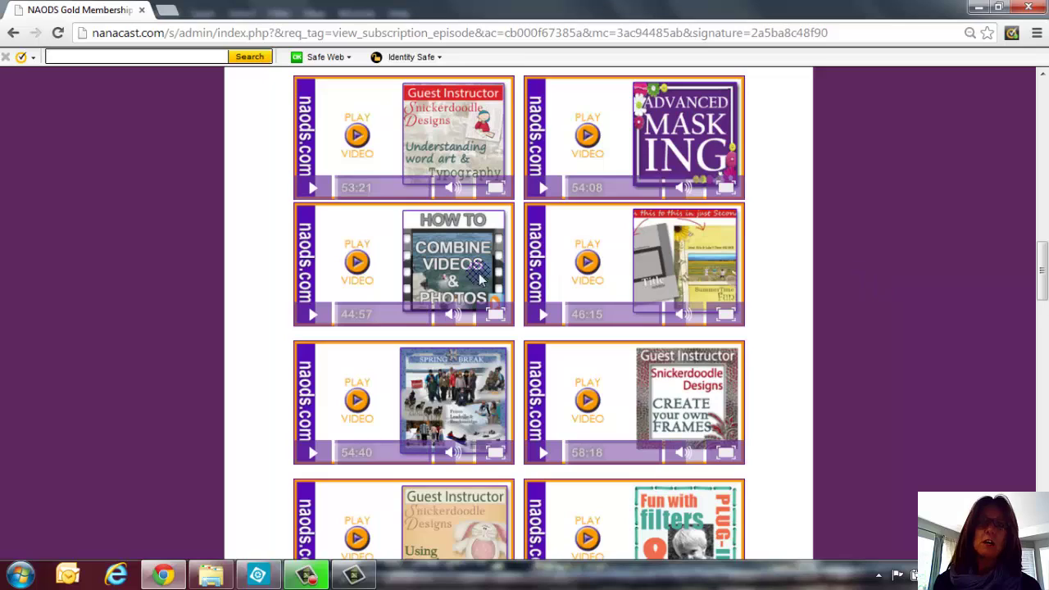